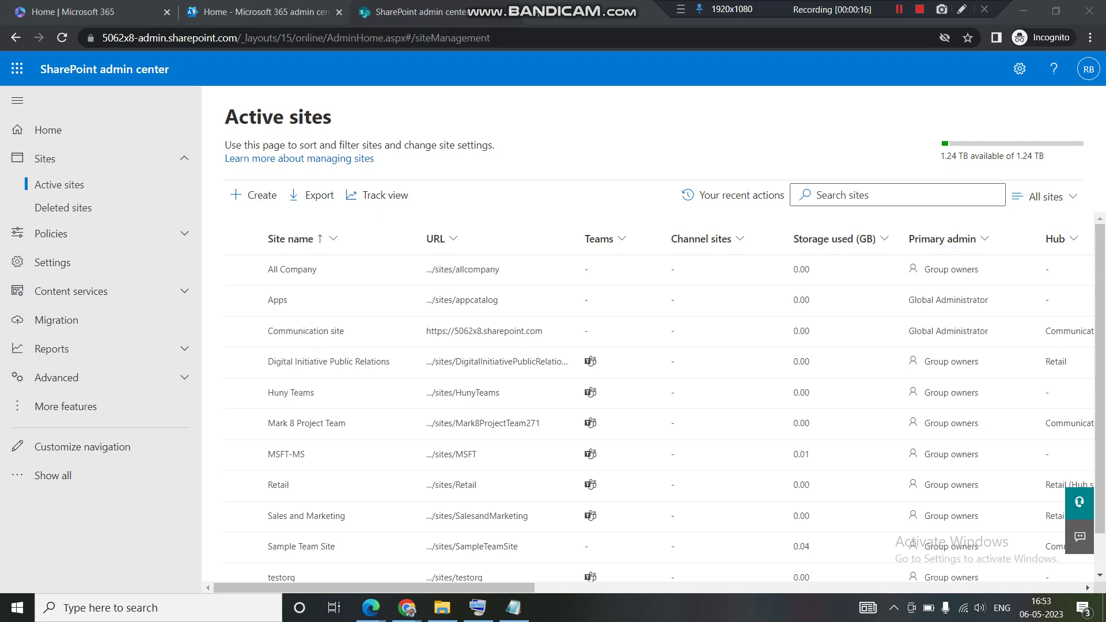
Search the Active sites list for 'test' to narrow it to the testorg site.
{"action": "left_click", "coordinate": [864, 195]}
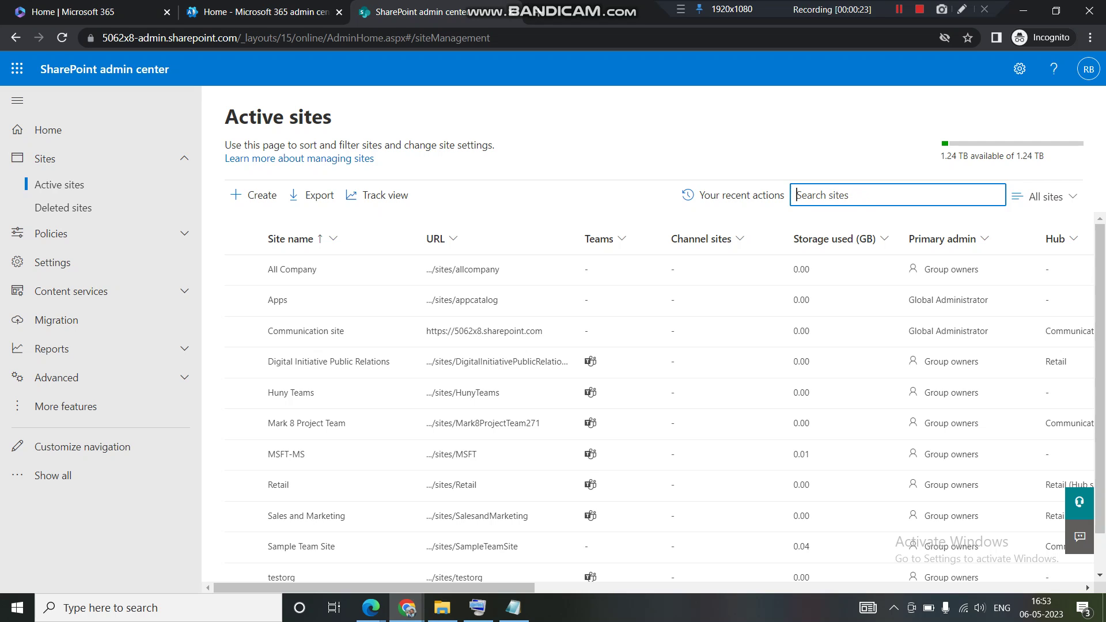
{"action": "type", "text": "tes"}
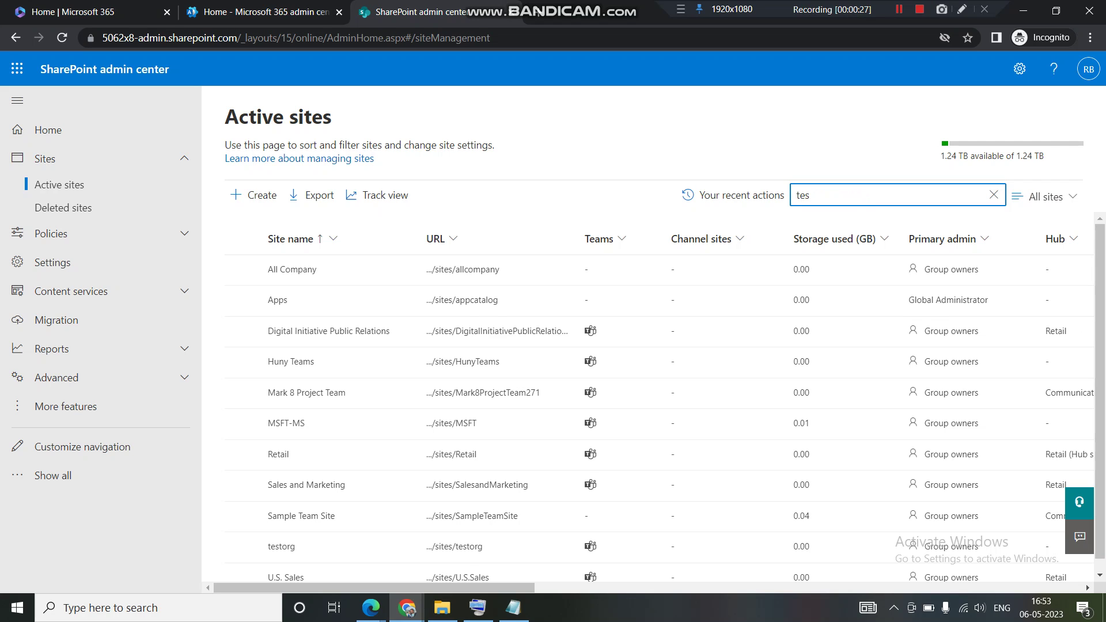
{"action": "type", "text": "t"}
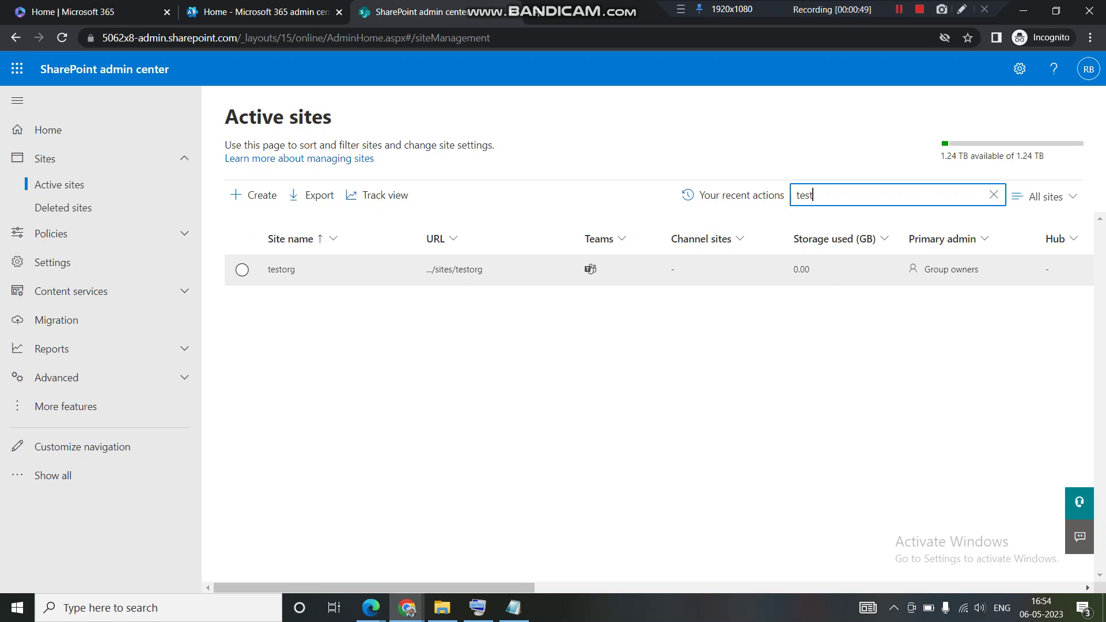
Open testorg's details panel and view its Settings, where privacy shows Private.
{"action": "left_click", "coordinate": [281, 269]}
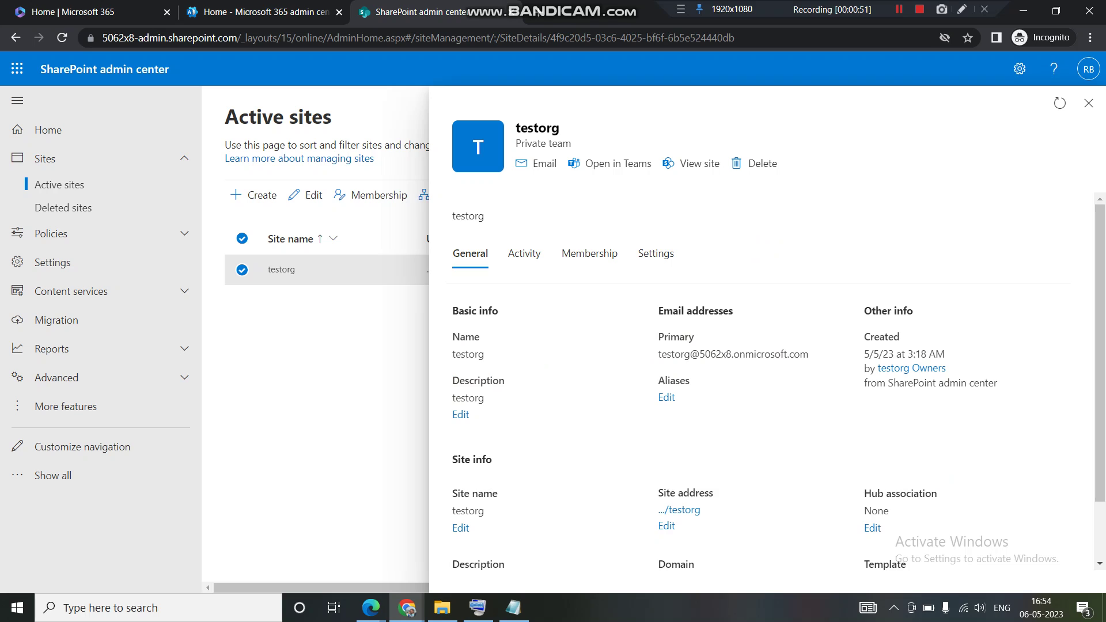
{"action": "left_click", "coordinate": [655, 253]}
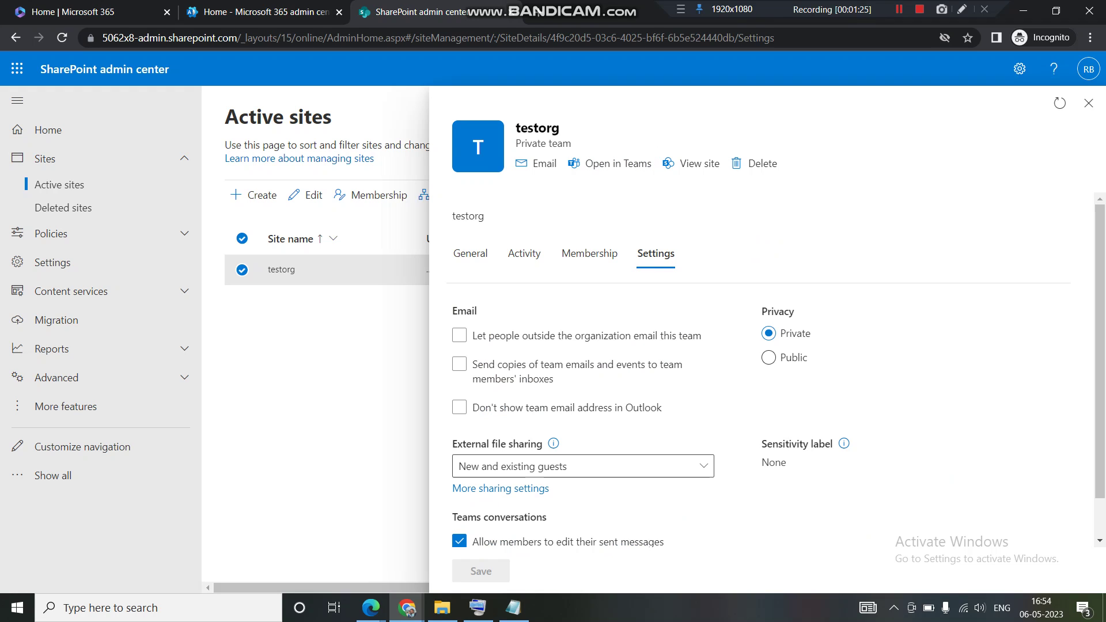
{"action": "double_click", "coordinate": [537, 128]}
{"action": "mouse_move", "coordinate": [371, 608]}
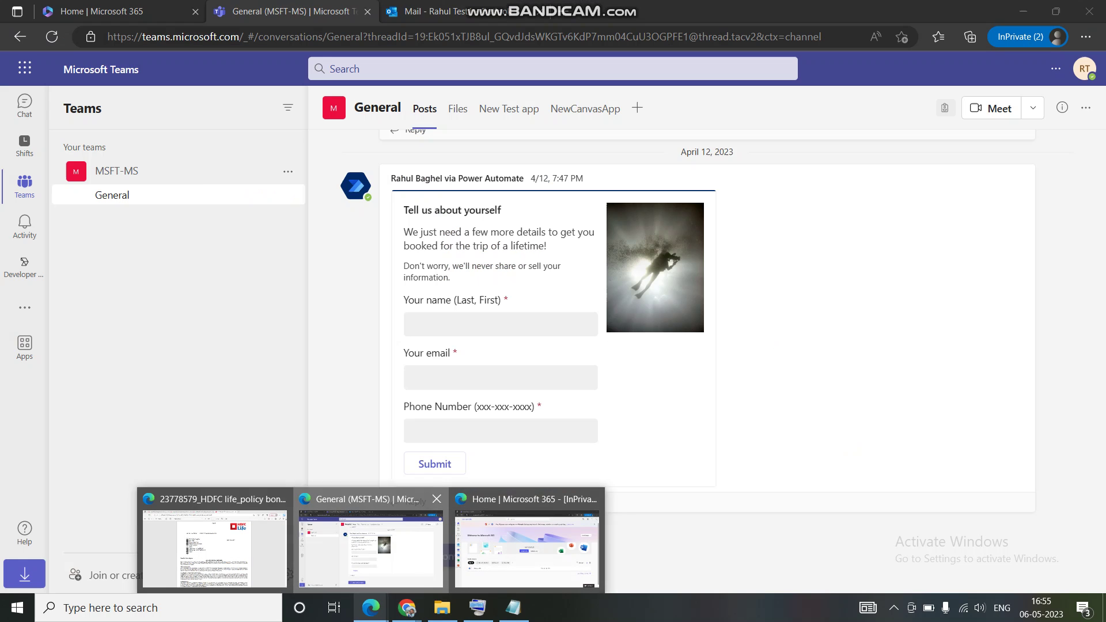
{"action": "left_click", "coordinate": [371, 547]}
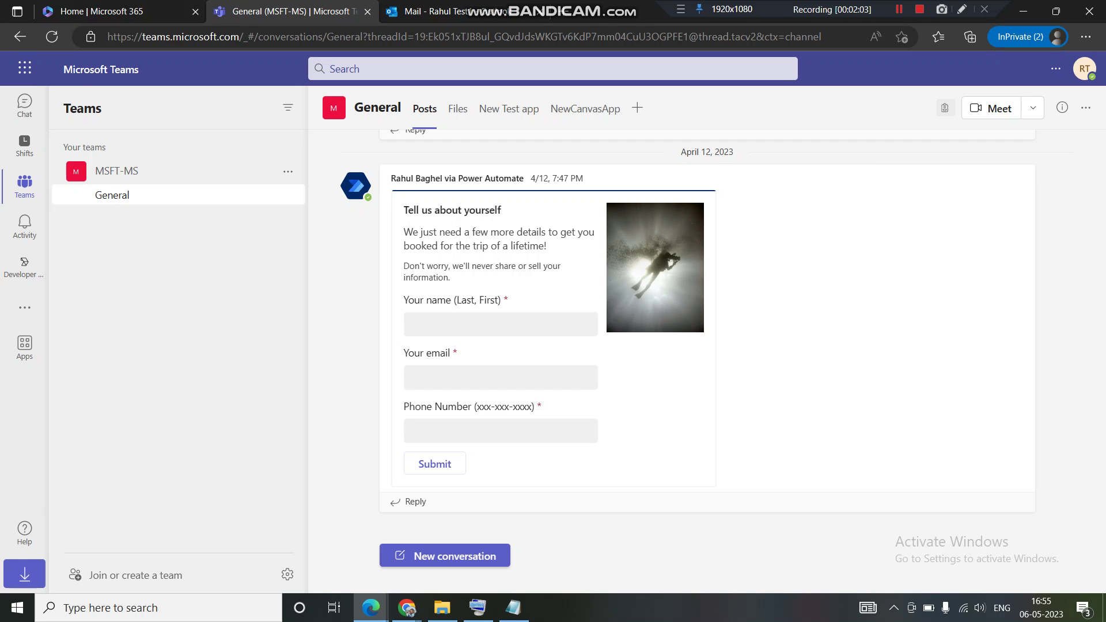
{"action": "left_click", "coordinate": [1085, 69]}
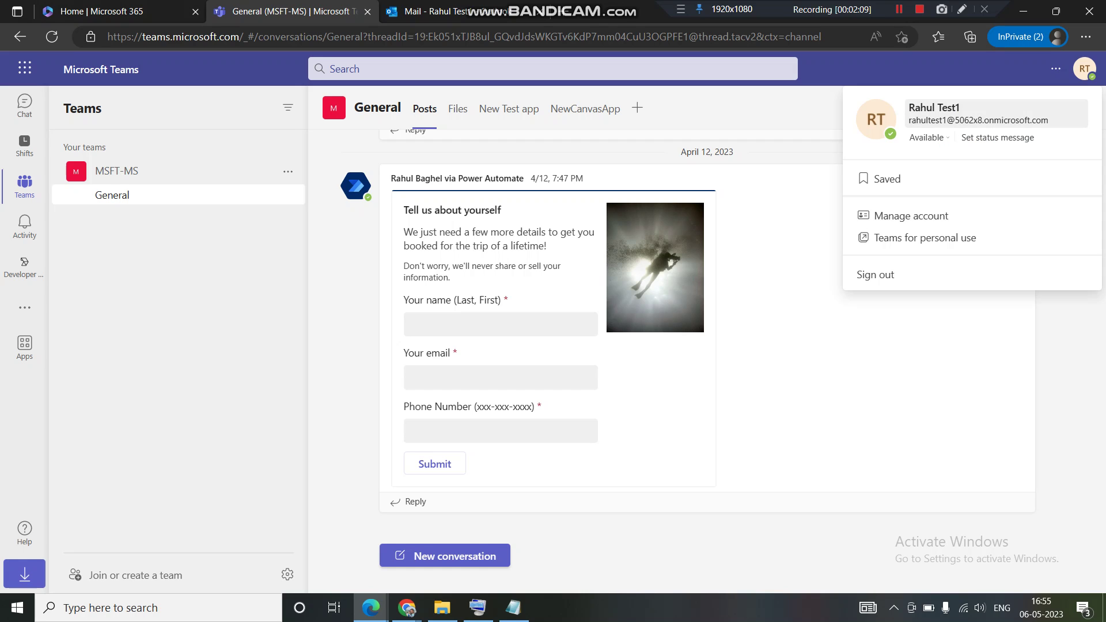
{"action": "key", "text": "Escape"}
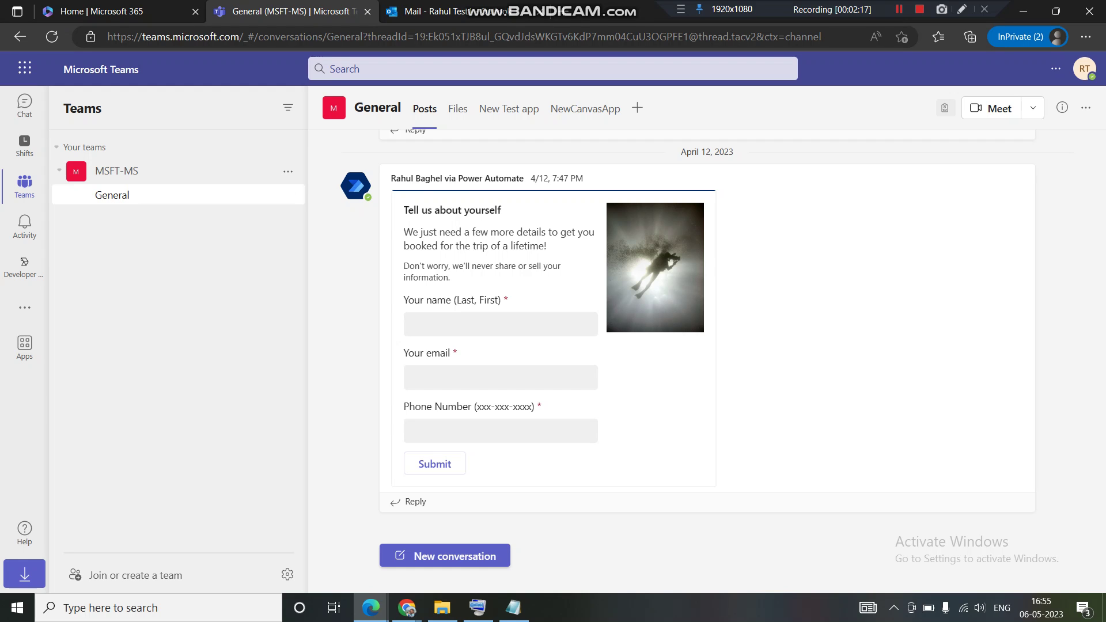
{"action": "left_click", "coordinate": [407, 608]}
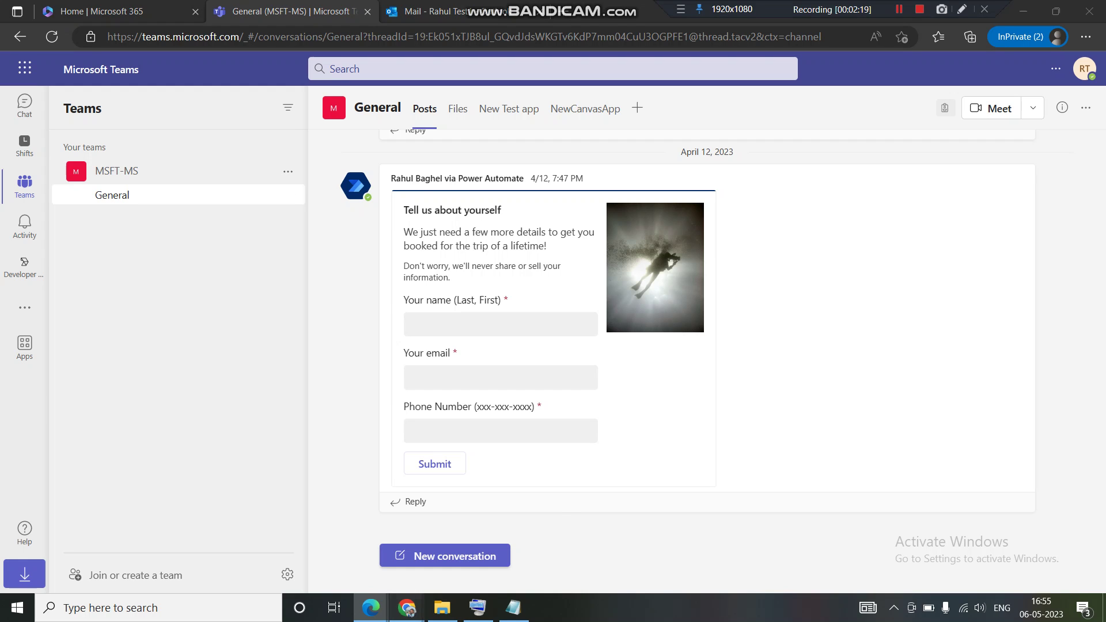
{"action": "left_click", "coordinate": [484, 541]}
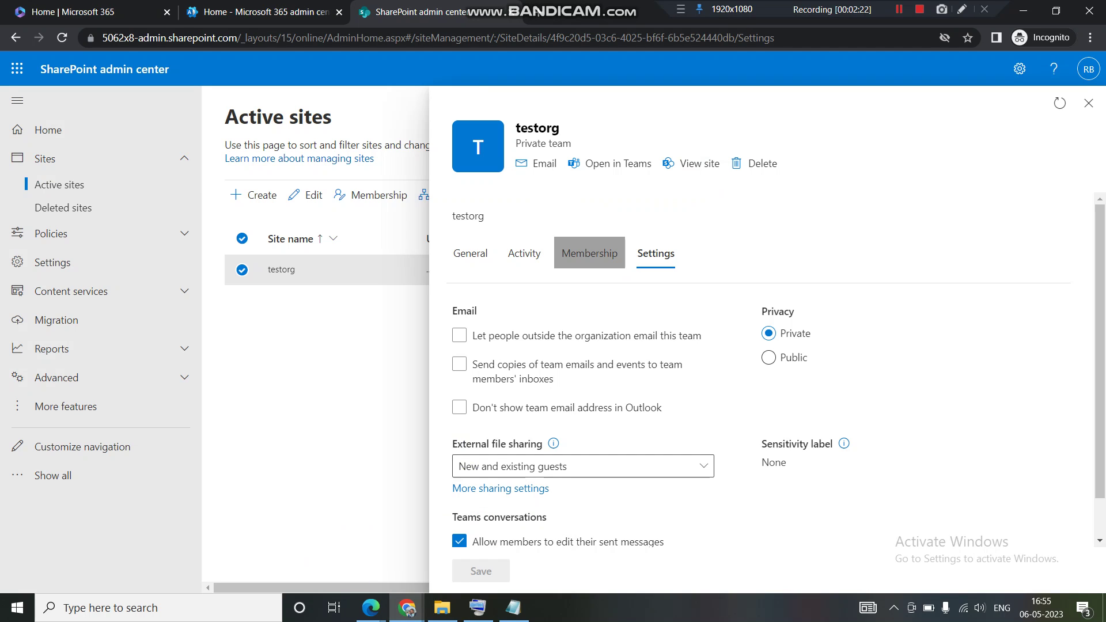
{"action": "left_click", "coordinate": [589, 253]}
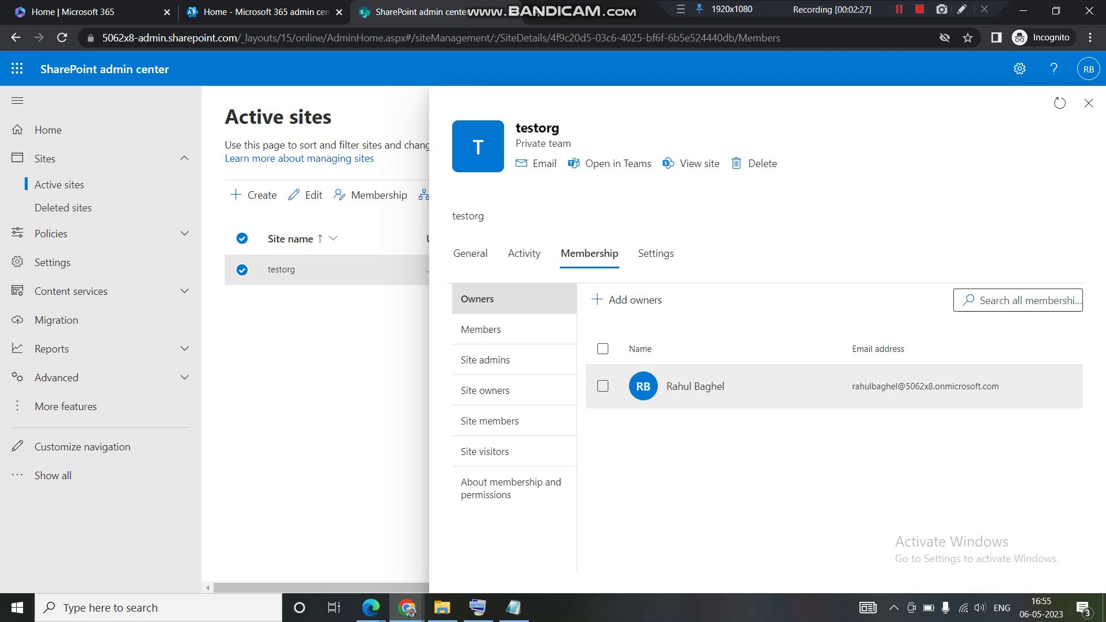
{"action": "left_click", "coordinate": [481, 329]}
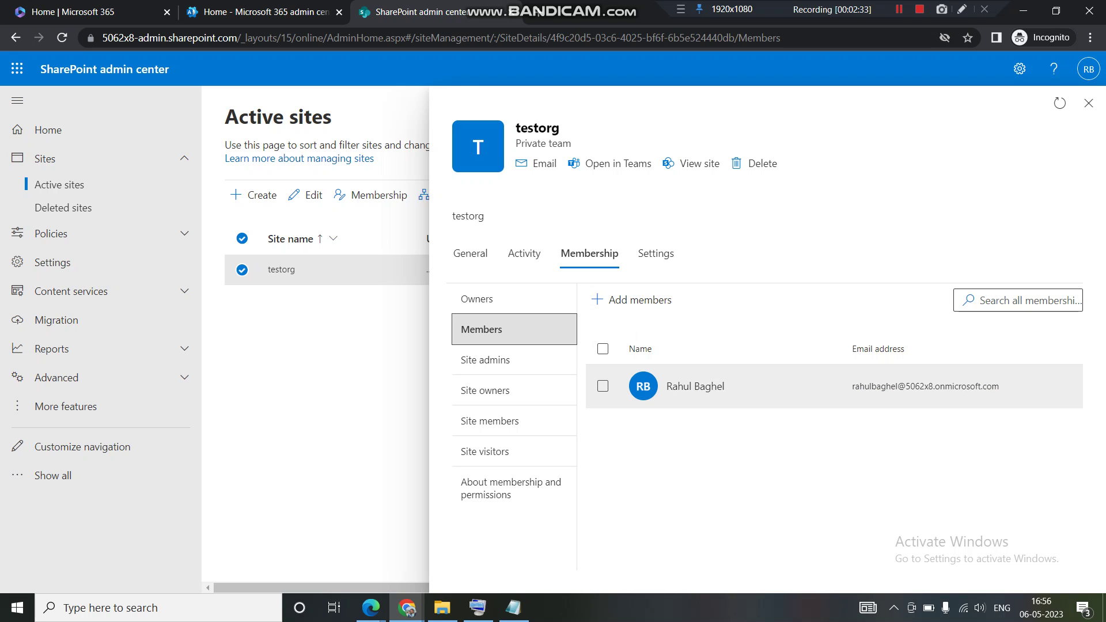
{"action": "left_click", "coordinate": [507, 359]}
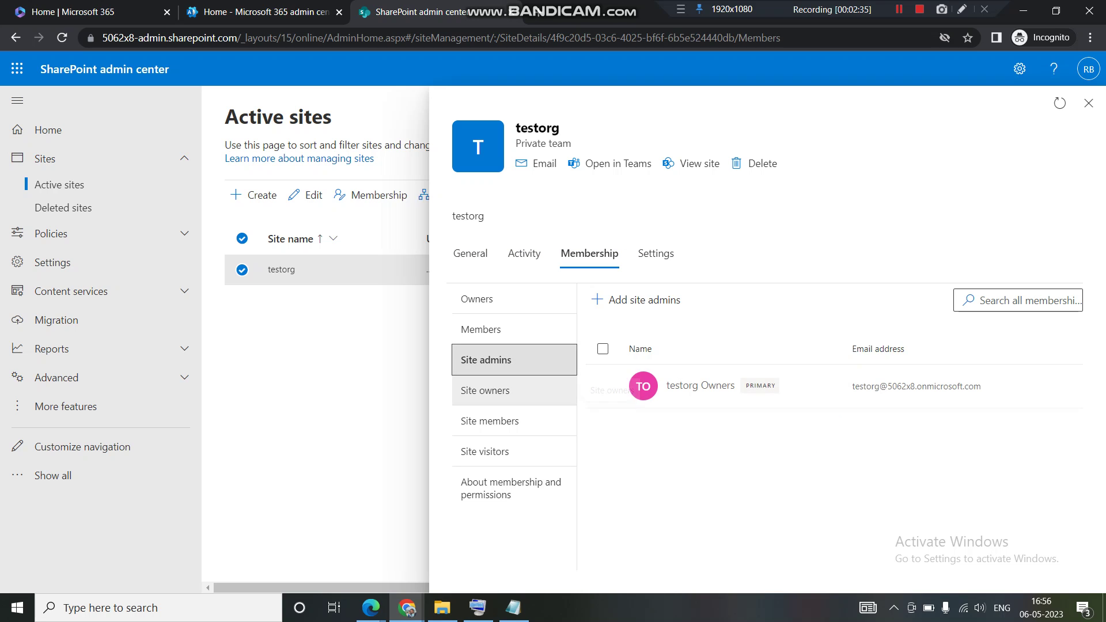
{"action": "left_click", "coordinate": [507, 390]}
{"action": "left_click", "coordinate": [507, 420]}
{"action": "left_click", "coordinate": [507, 451]}
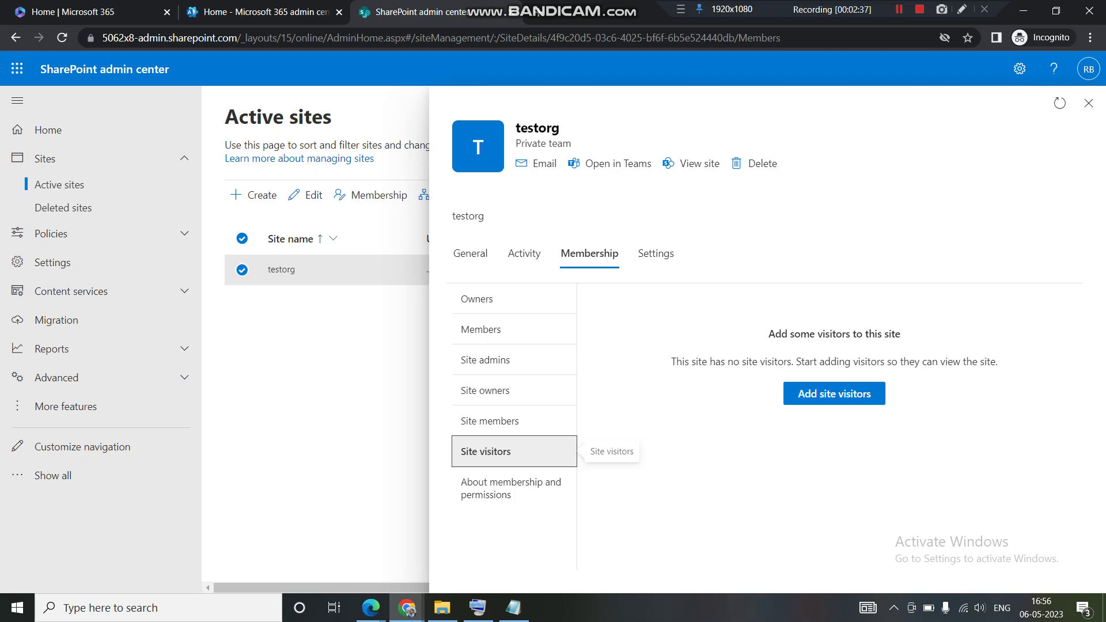
{"action": "left_click", "coordinate": [507, 299]}
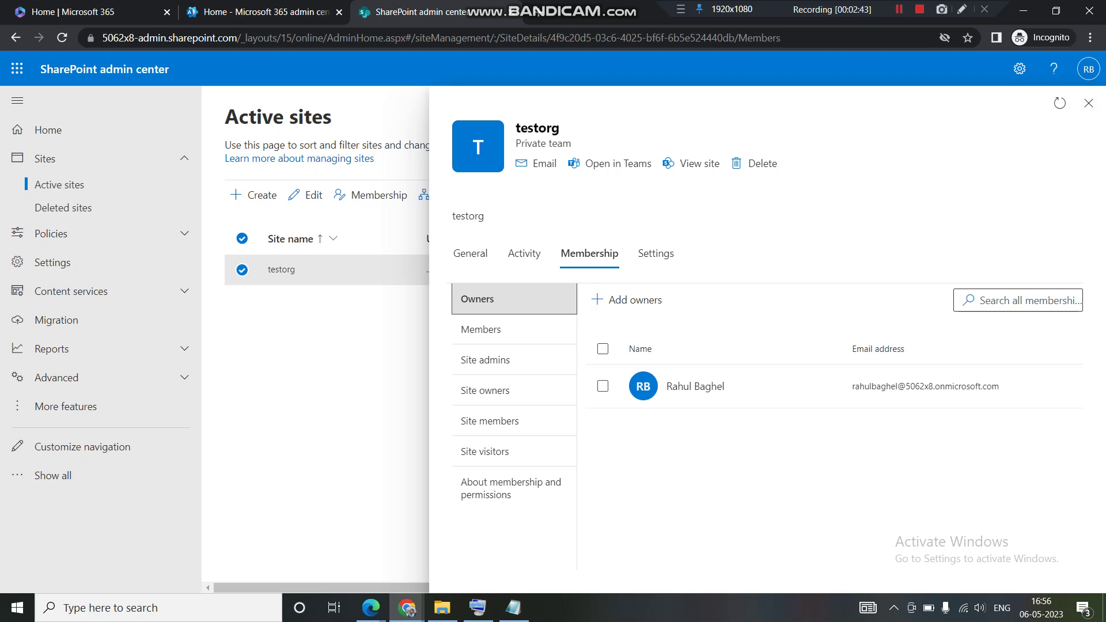
{"action": "left_click", "coordinate": [655, 254]}
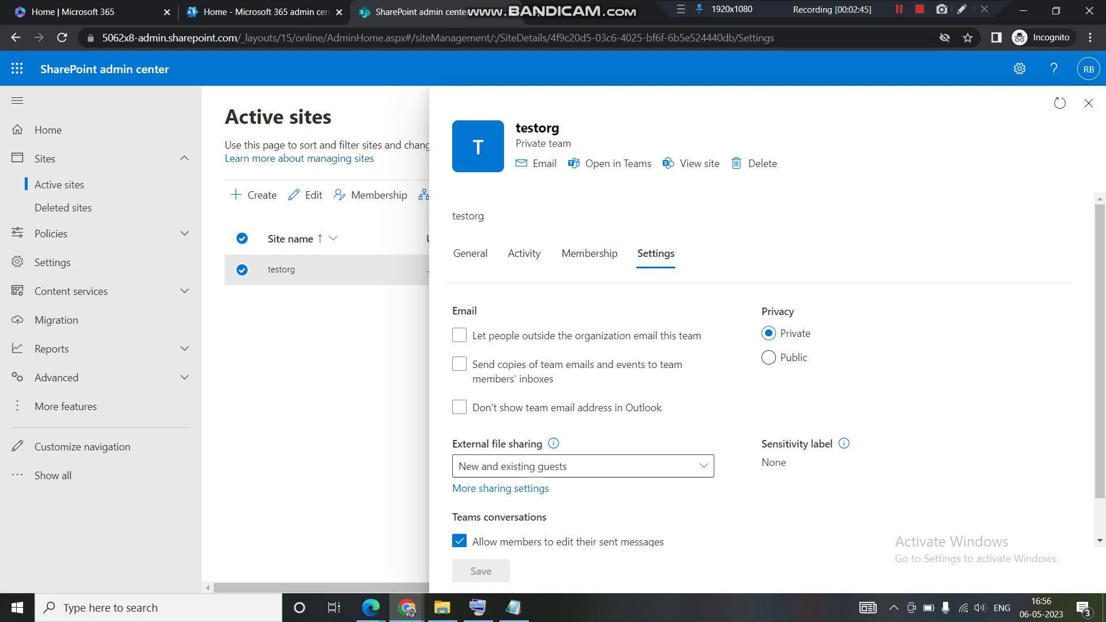
{"action": "left_click", "coordinate": [371, 607]}
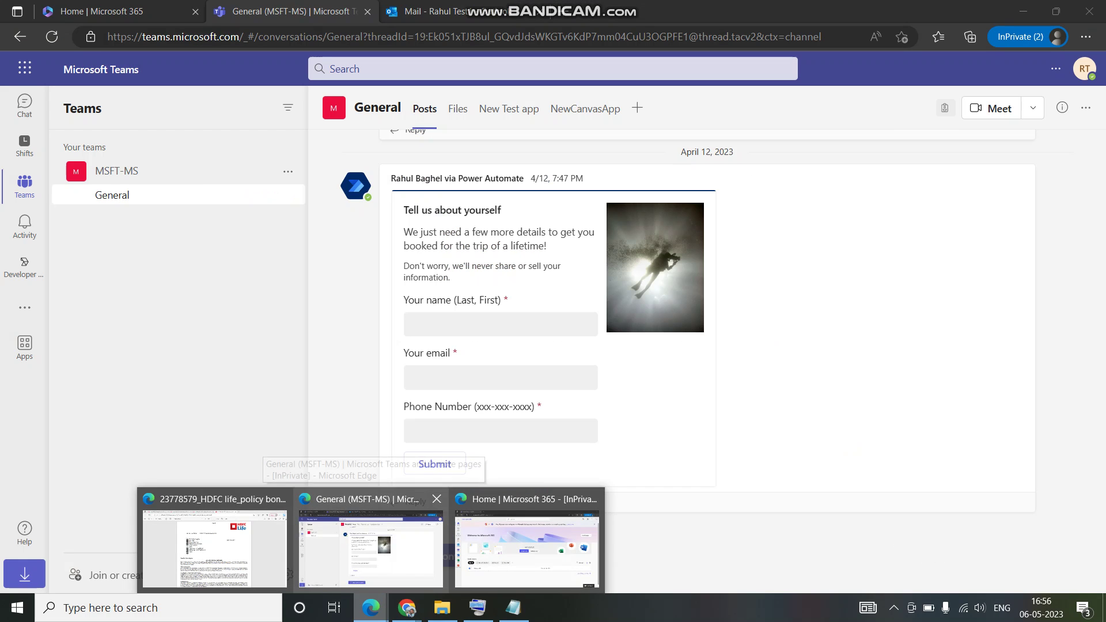
Search joinable teams for 'testor', confirm testorg isn't listed, then go to Outlook Mail.
{"action": "left_click", "coordinate": [371, 547]}
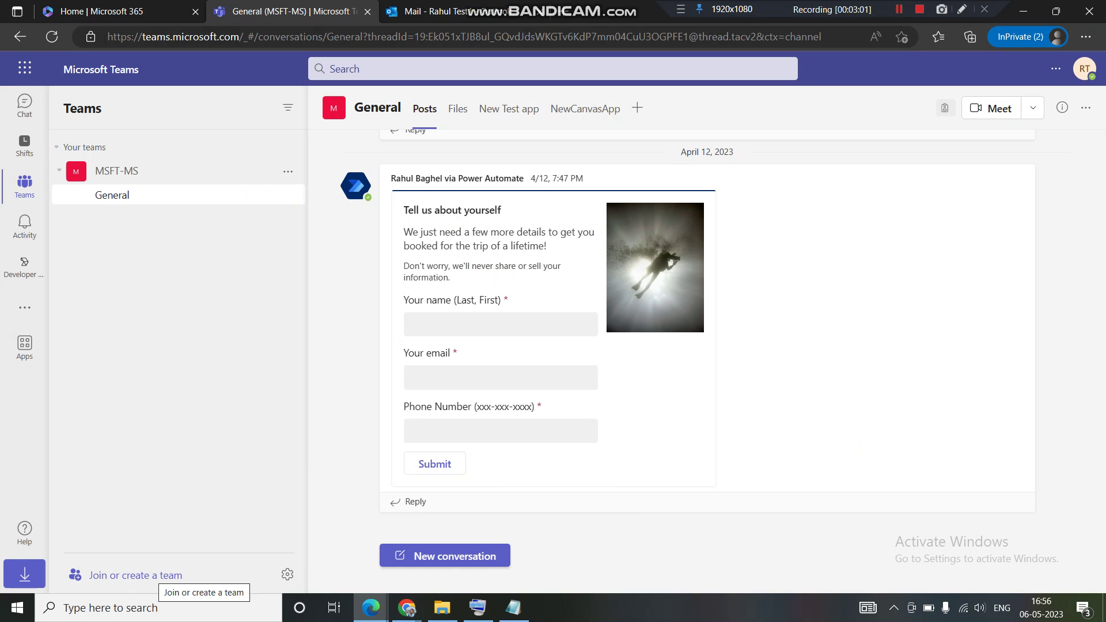
{"action": "left_click", "coordinate": [153, 575]}
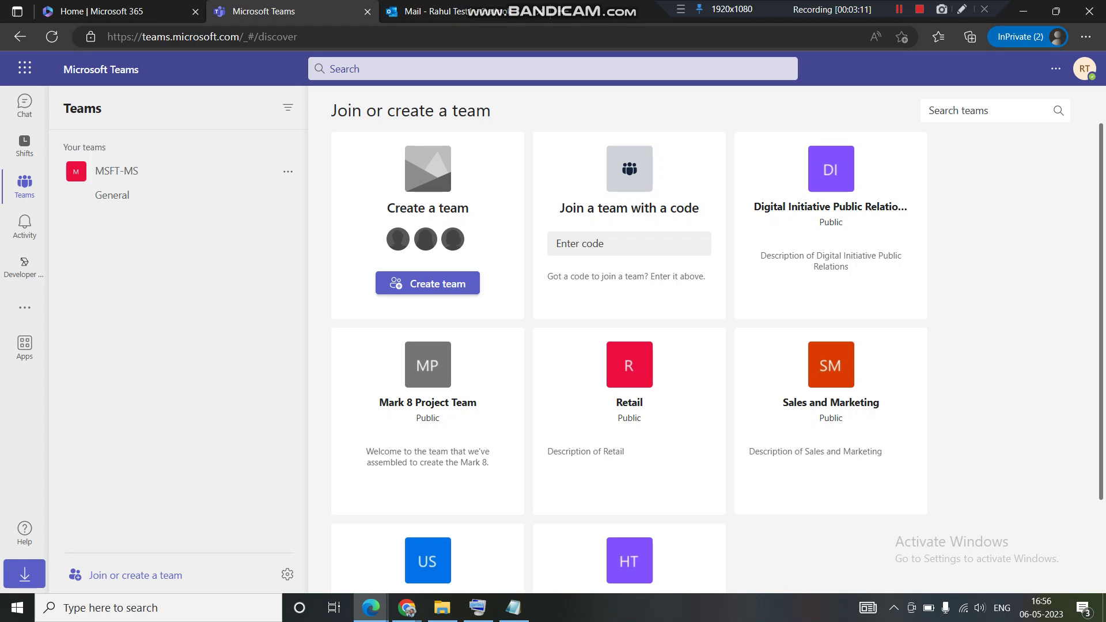
{"action": "left_click", "coordinate": [930, 110]}
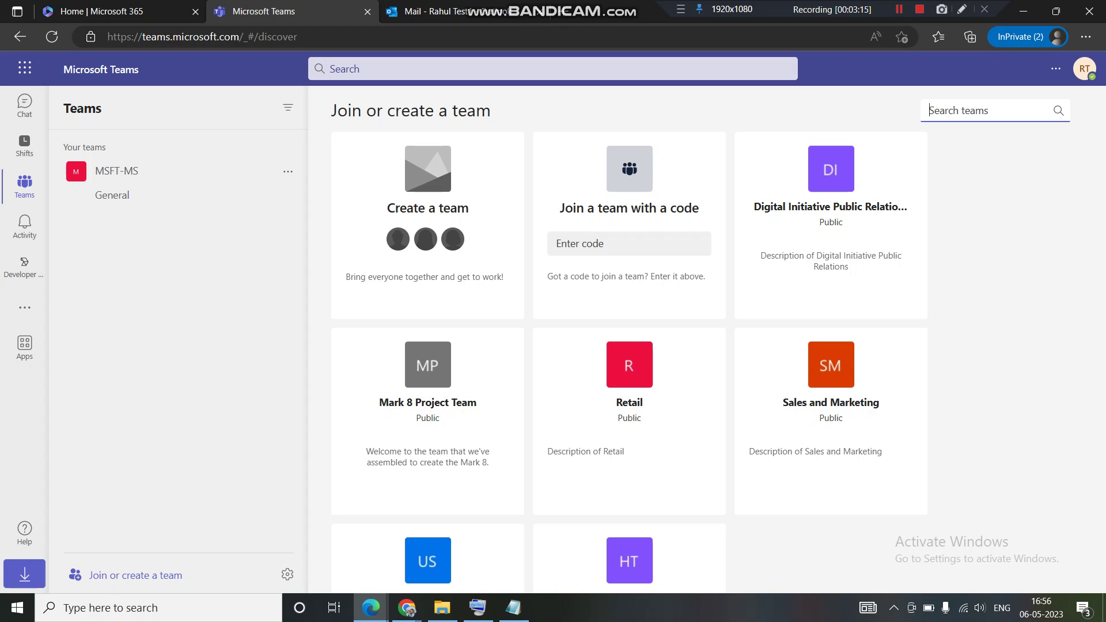
{"action": "type", "text": "testorg"}
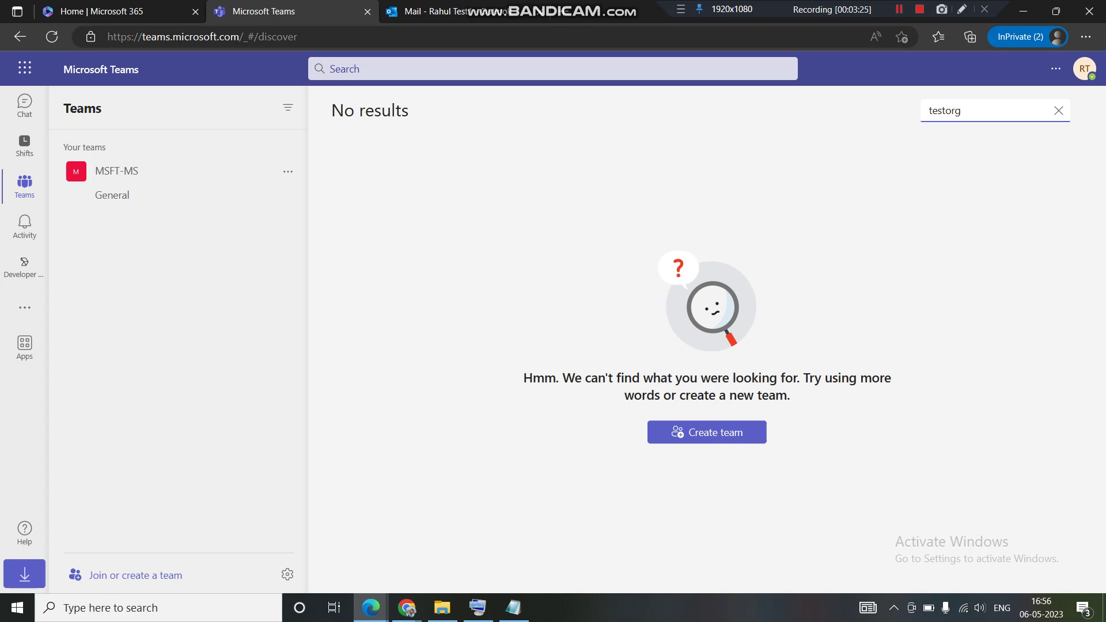
{"action": "key", "text": "Escape"}
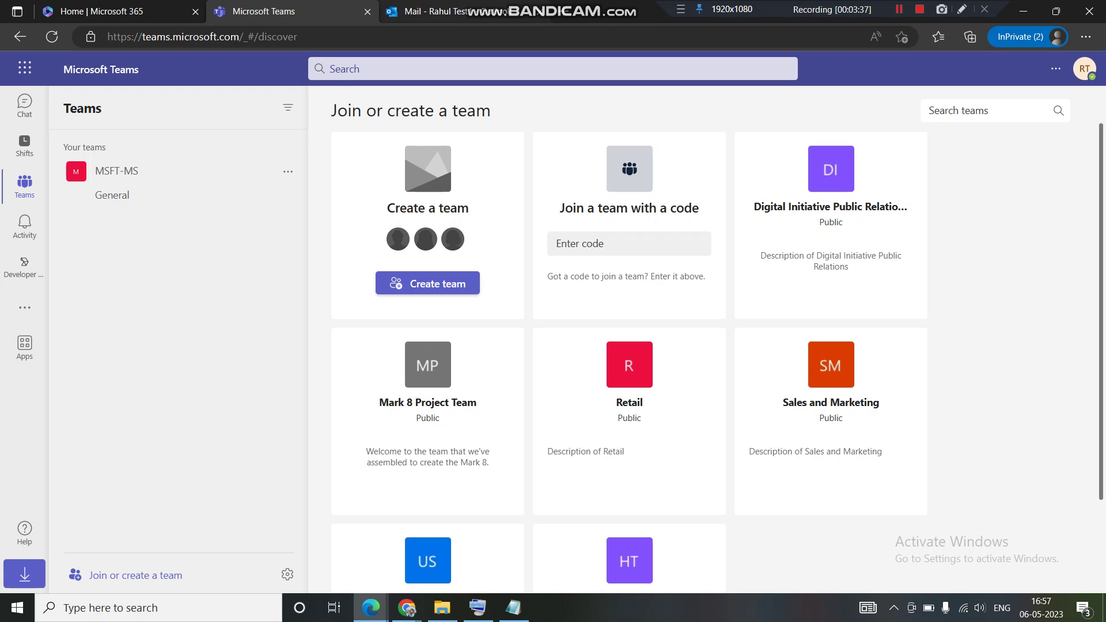
{"action": "key", "text": "ctrl+Tab"}
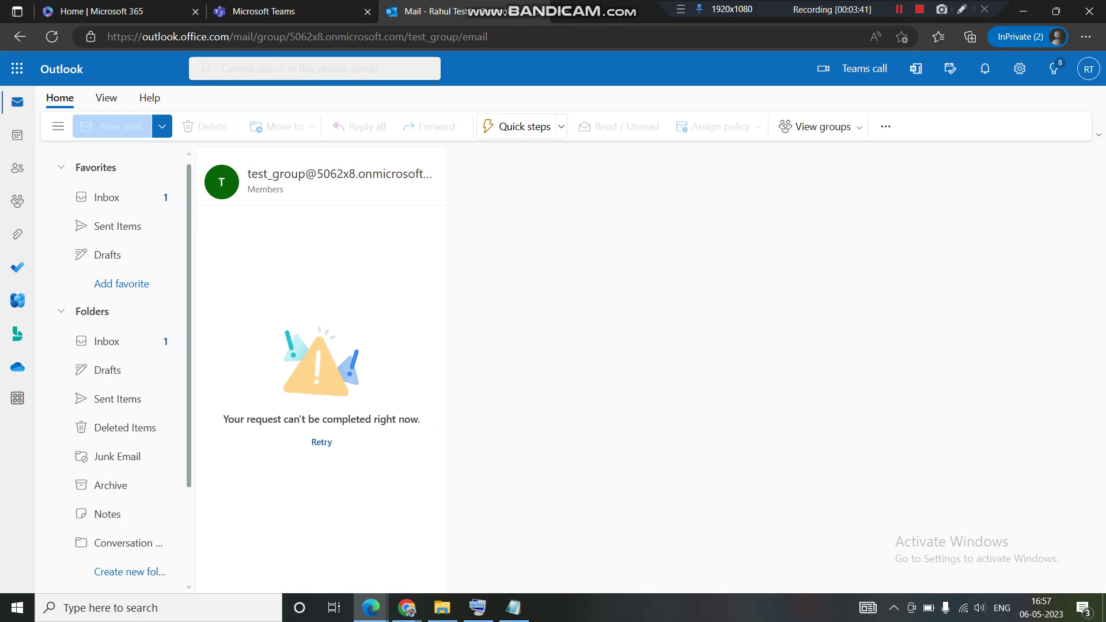
Search Discover groups for 'testorg', which offers only a request to join.
{"action": "scroll", "coordinate": [132, 369], "scroll_direction": "down", "scroll_amount": 3}
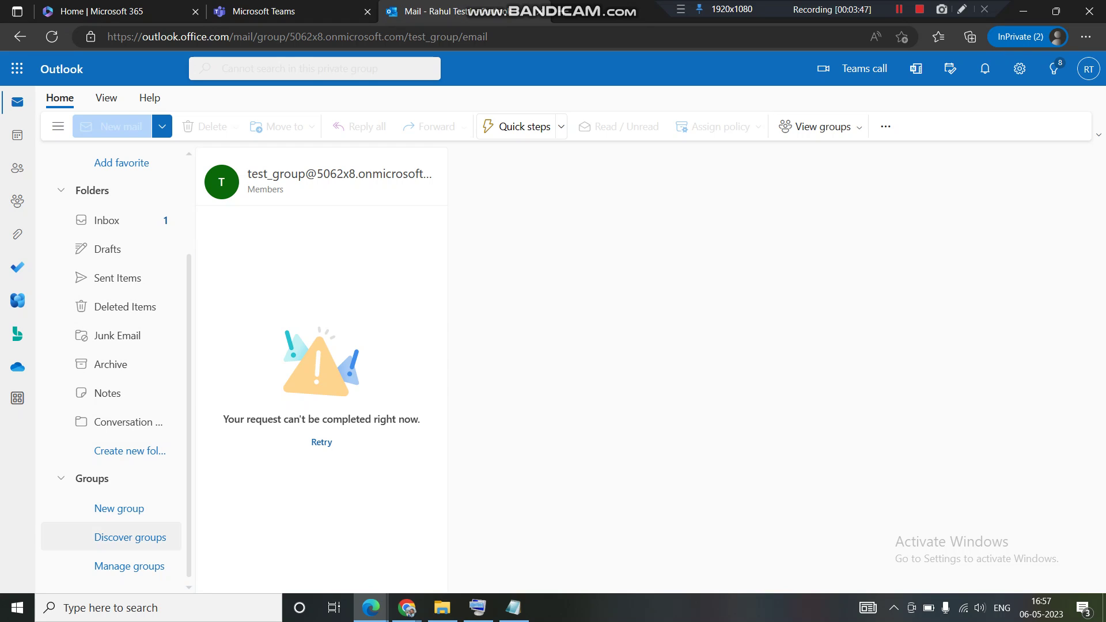
{"action": "left_click", "coordinate": [130, 539]}
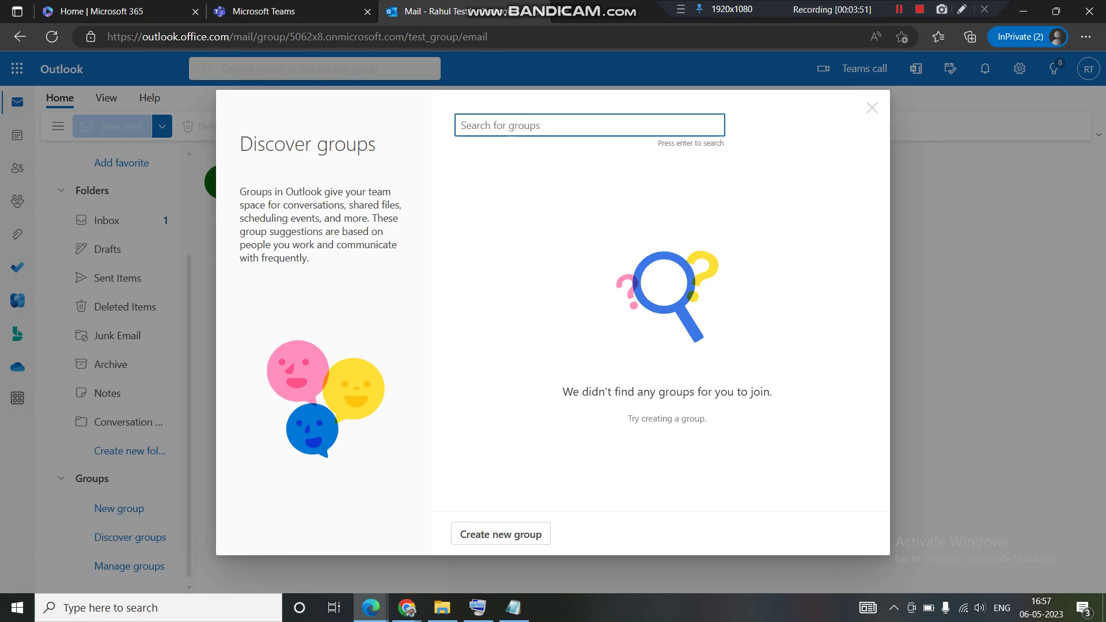
{"action": "type", "text": "testorg"}
{"action": "key", "text": "Return"}
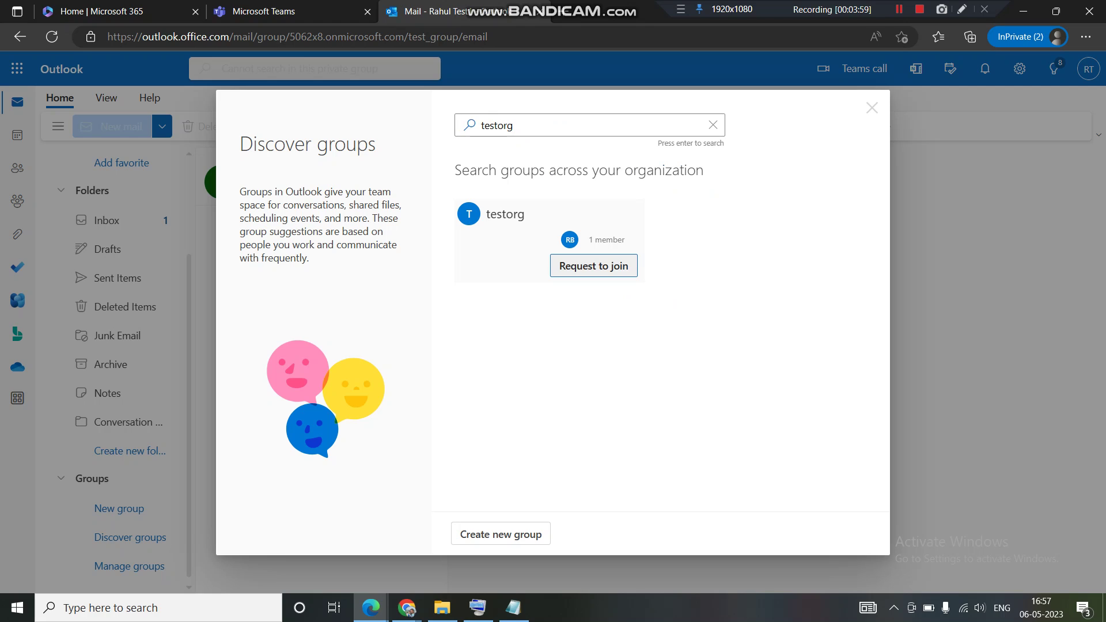
{"action": "mouse_move", "coordinate": [505, 213]}
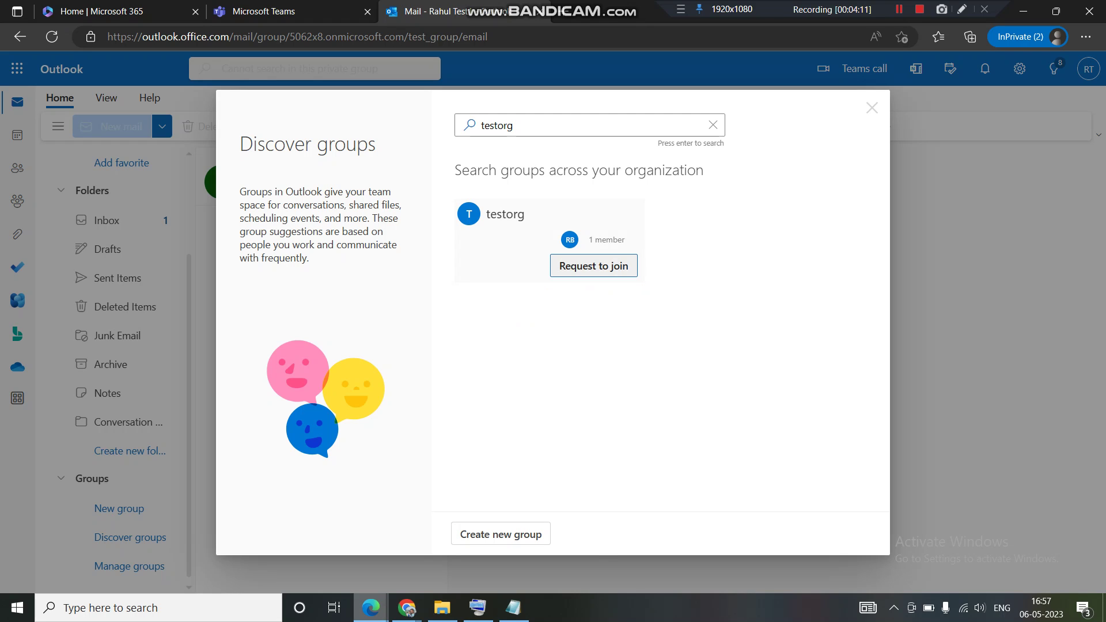
Return to the SharePoint admin center window showing testorg's settings.
{"action": "mouse_move", "coordinate": [370, 607]}
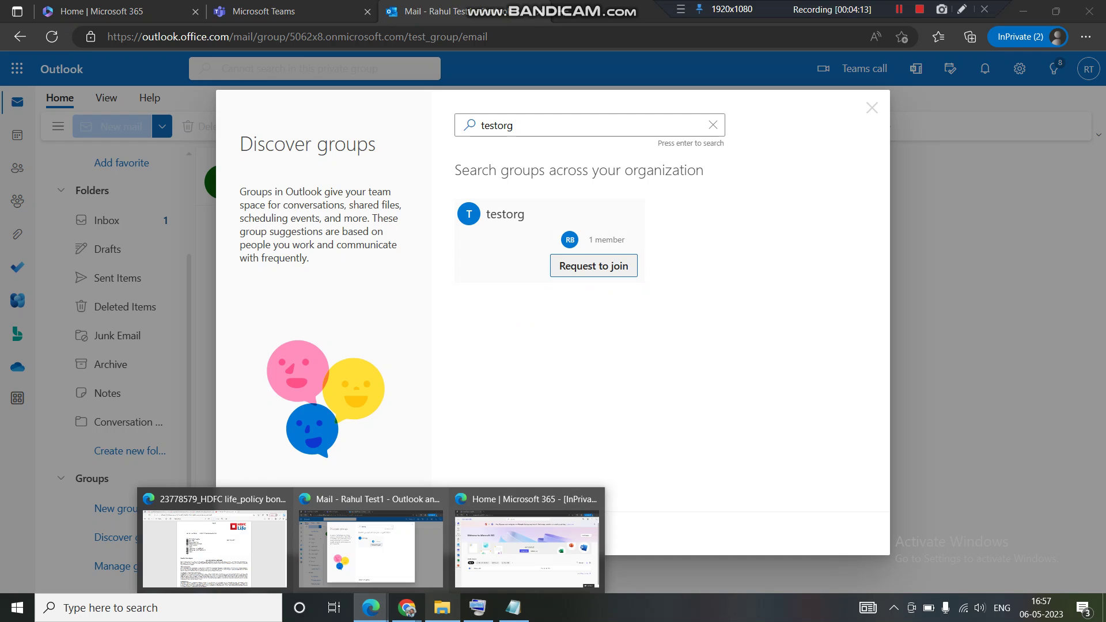
{"action": "mouse_move", "coordinate": [407, 608]}
{"action": "left_click", "coordinate": [485, 545]}
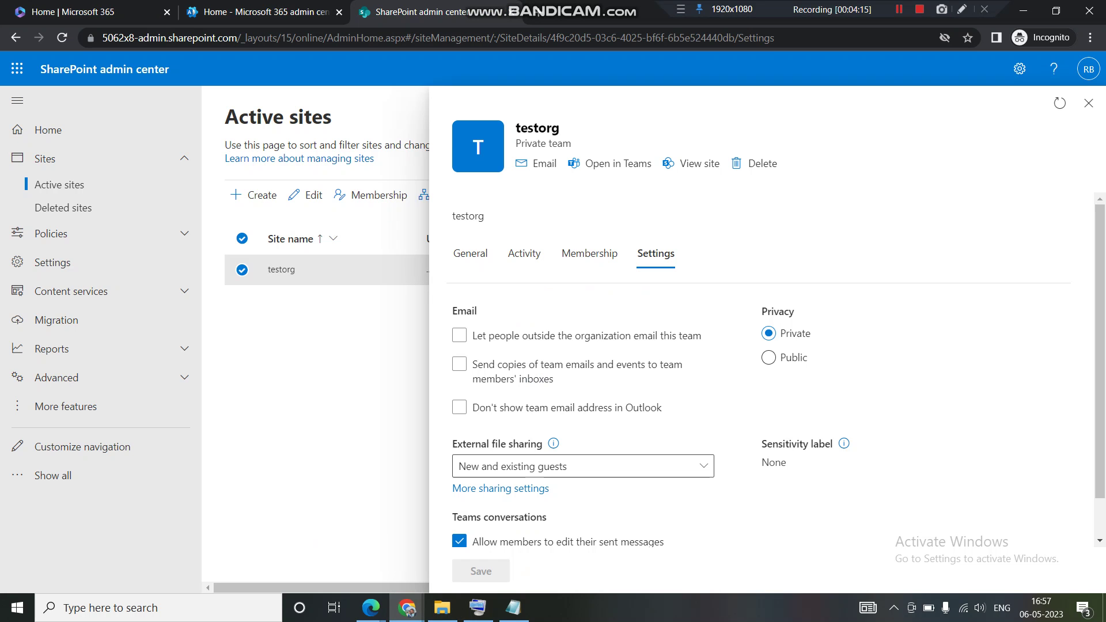
Go from the admin center to Microsoft 365 Home and open the Outlook inbox.
{"action": "left_click", "coordinate": [259, 11]}
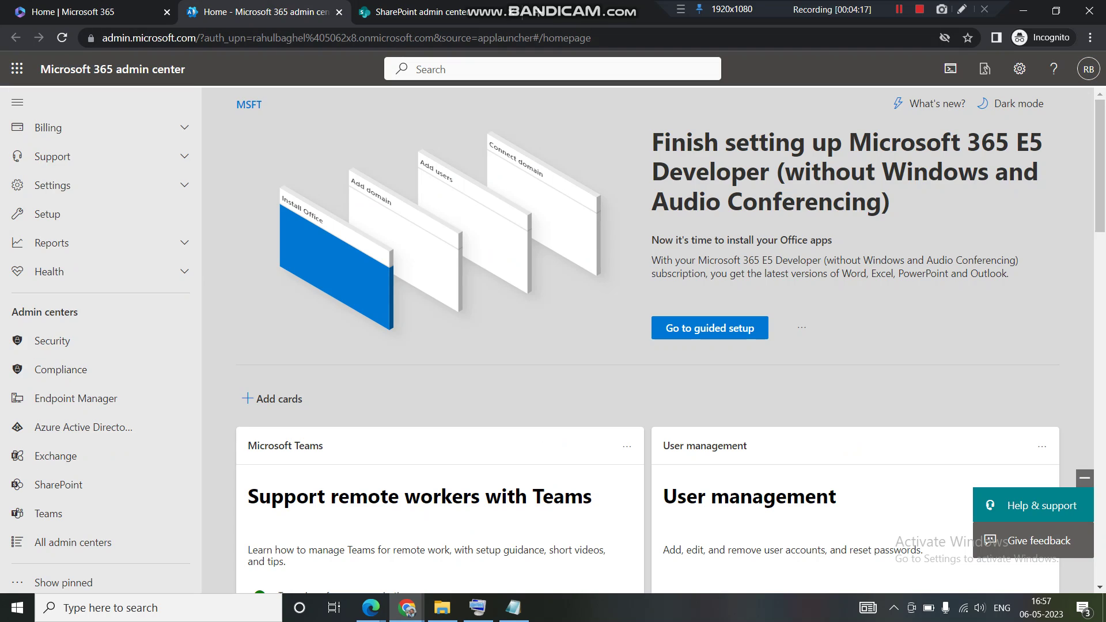
{"action": "left_click", "coordinate": [86, 12]}
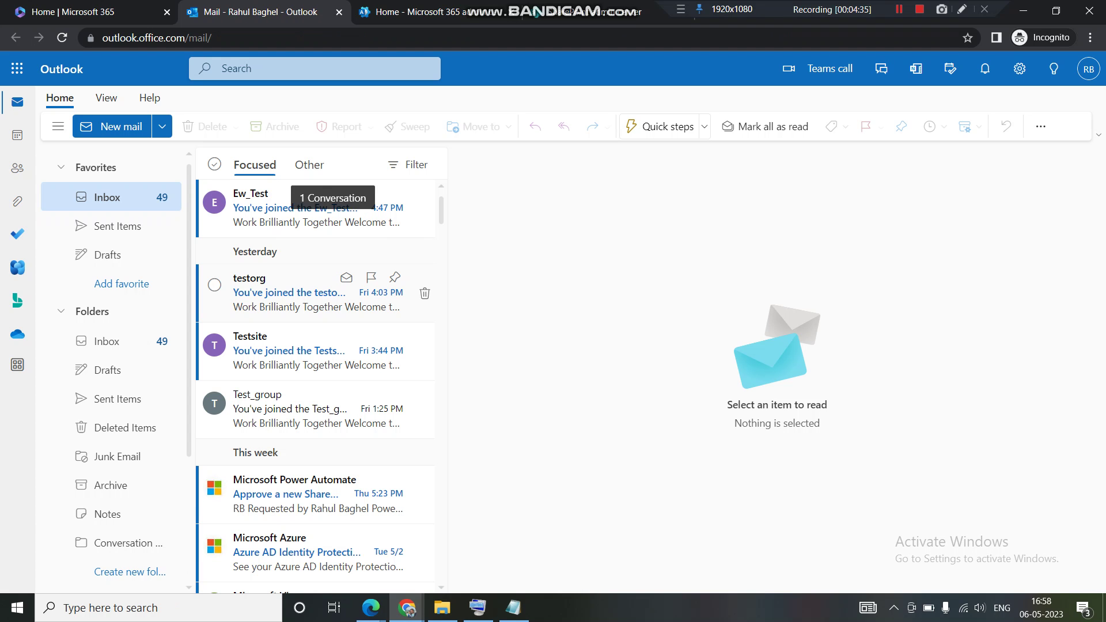
Read the Ew_Test welcome message about the private group, then view the Other inbox.
{"action": "left_click", "coordinate": [311, 209]}
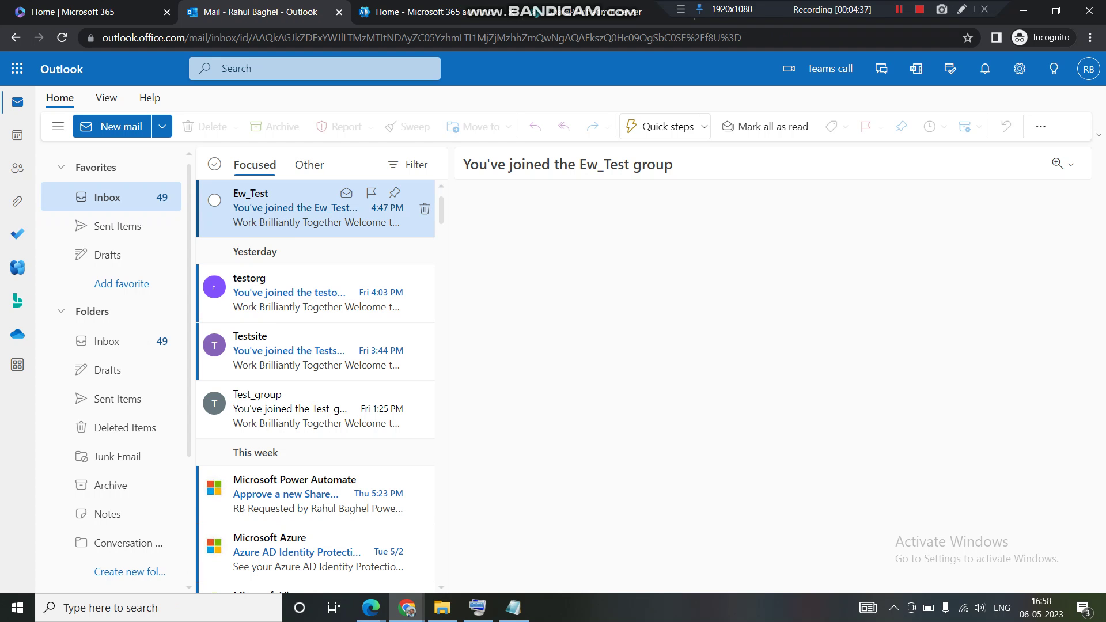
{"action": "left_click", "coordinate": [310, 165]}
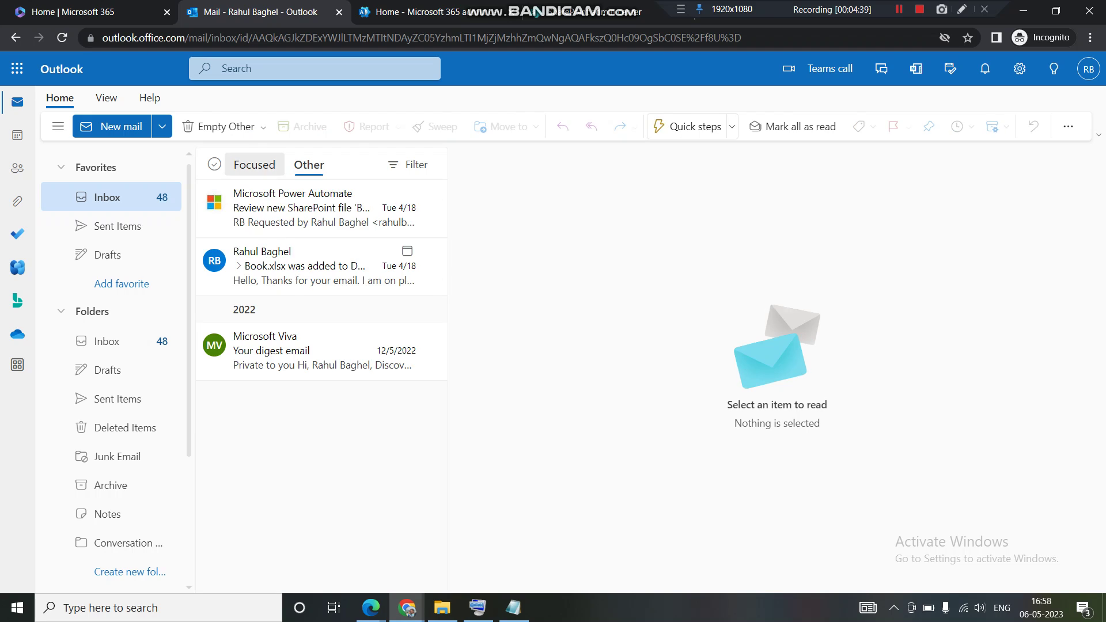
{"action": "left_click", "coordinate": [255, 165]}
{"action": "left_click", "coordinate": [311, 209]}
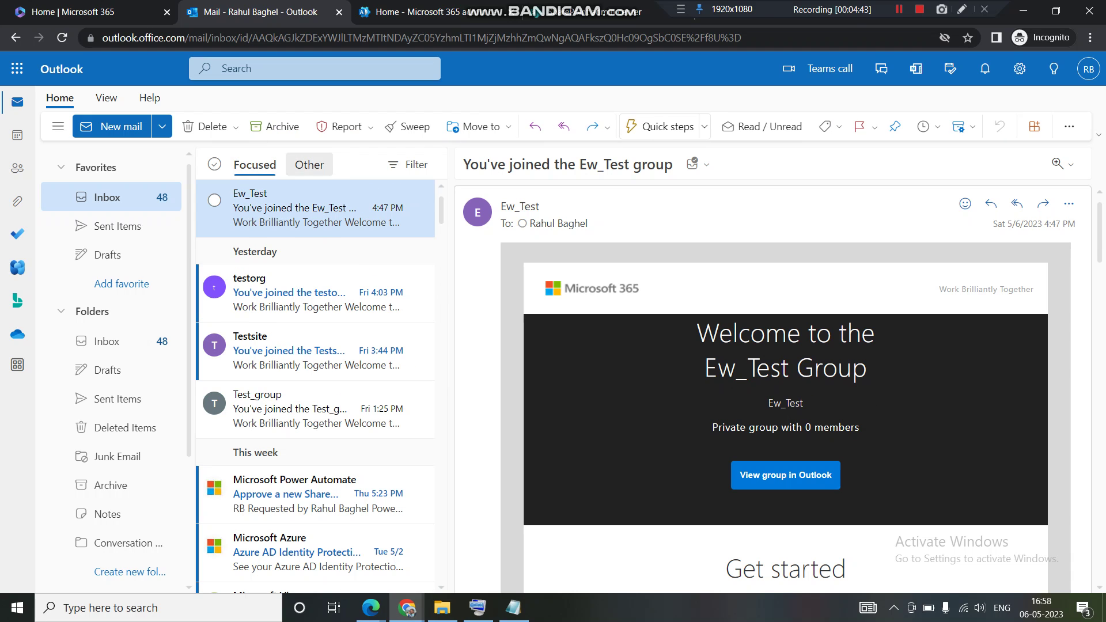
{"action": "left_click", "coordinate": [309, 164]}
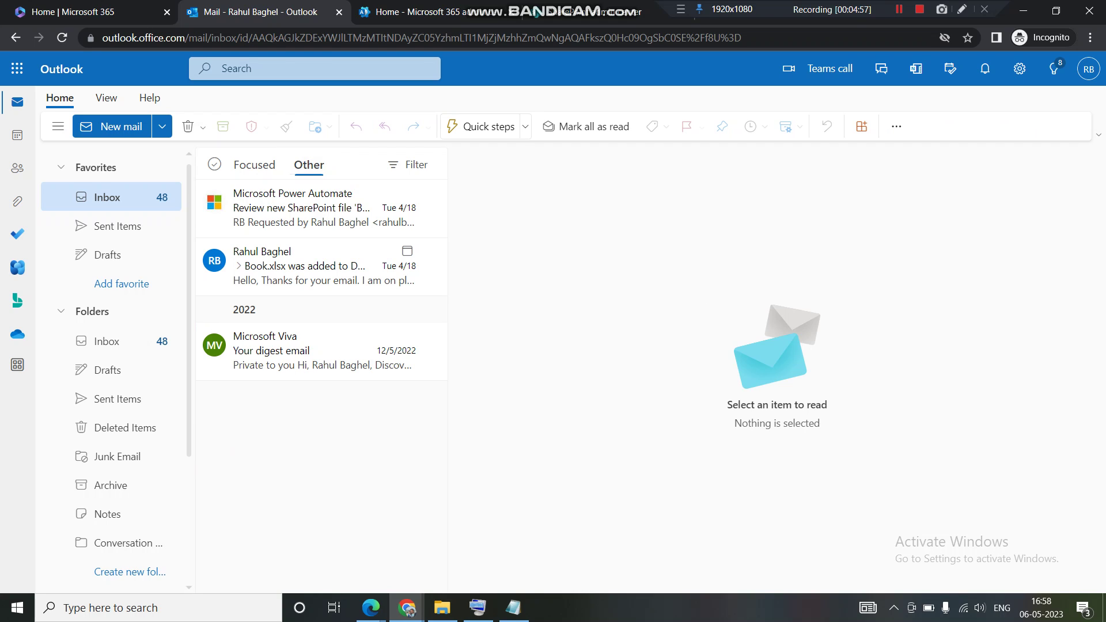
{"action": "mouse_move", "coordinate": [407, 607]}
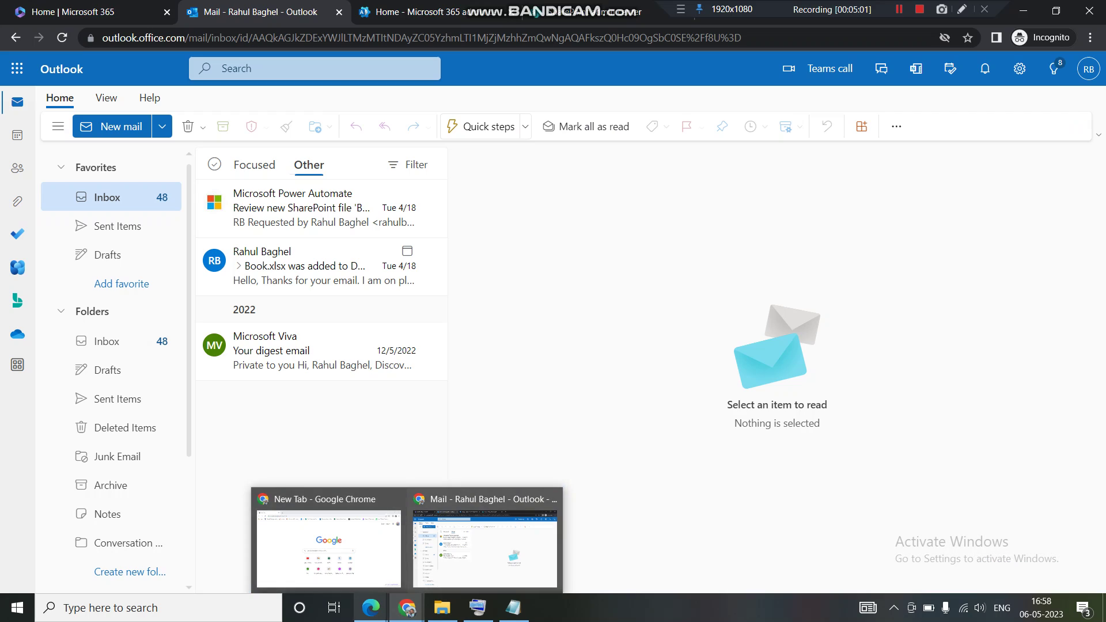
Check the test user's Discover groups window, then return to testorg's settings in SharePoint admin.
{"action": "mouse_move", "coordinate": [370, 608]}
{"action": "left_click", "coordinate": [370, 547]}
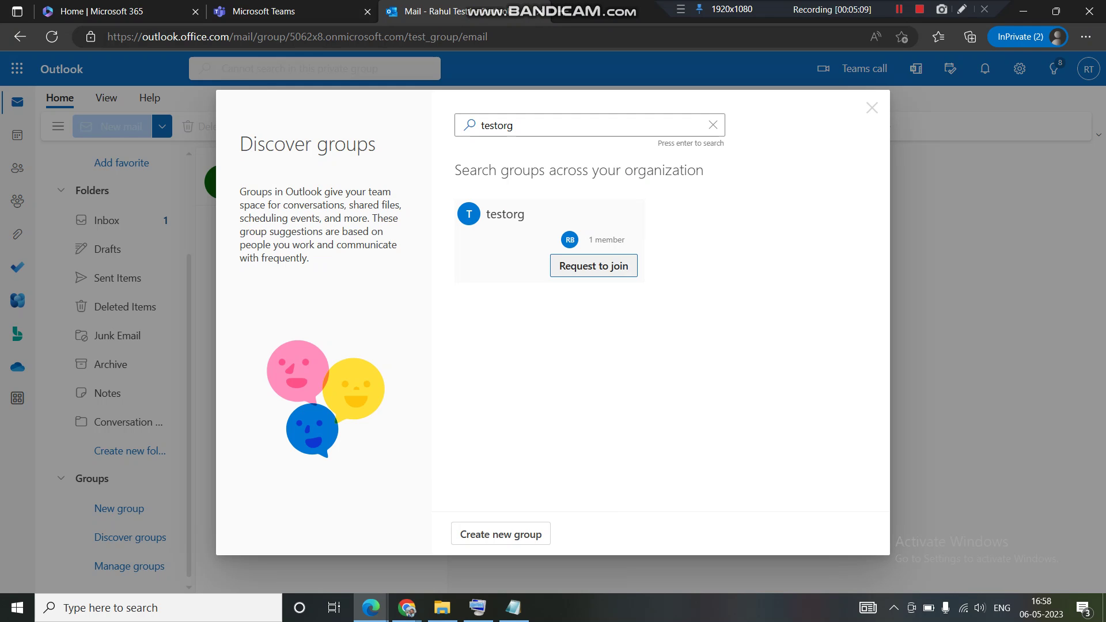
{"action": "mouse_move", "coordinate": [407, 608]}
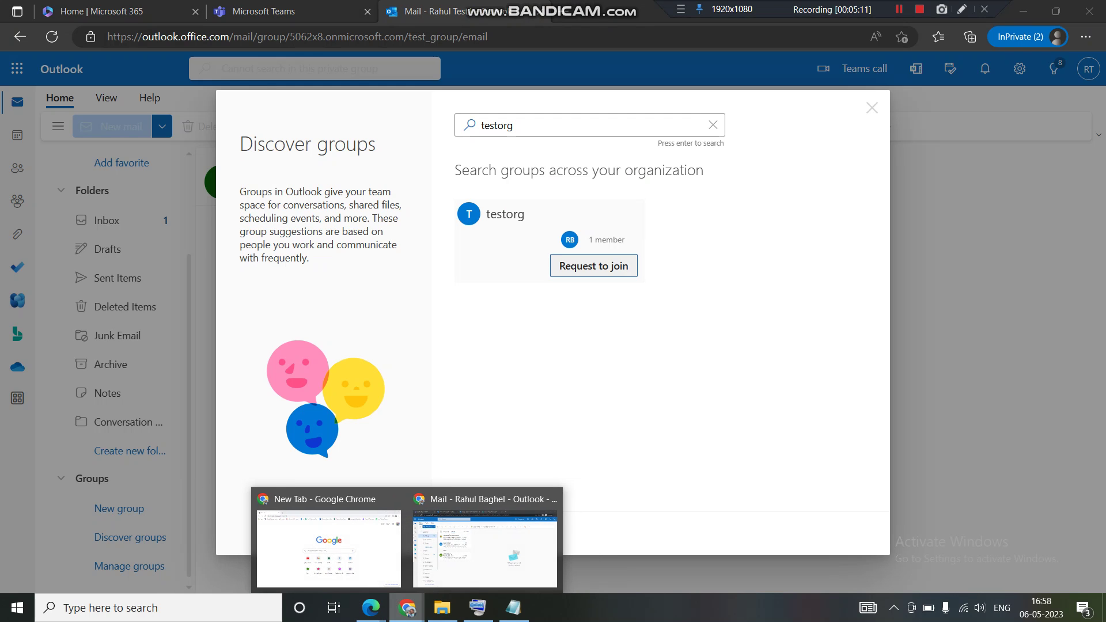
{"action": "left_click", "coordinate": [485, 544]}
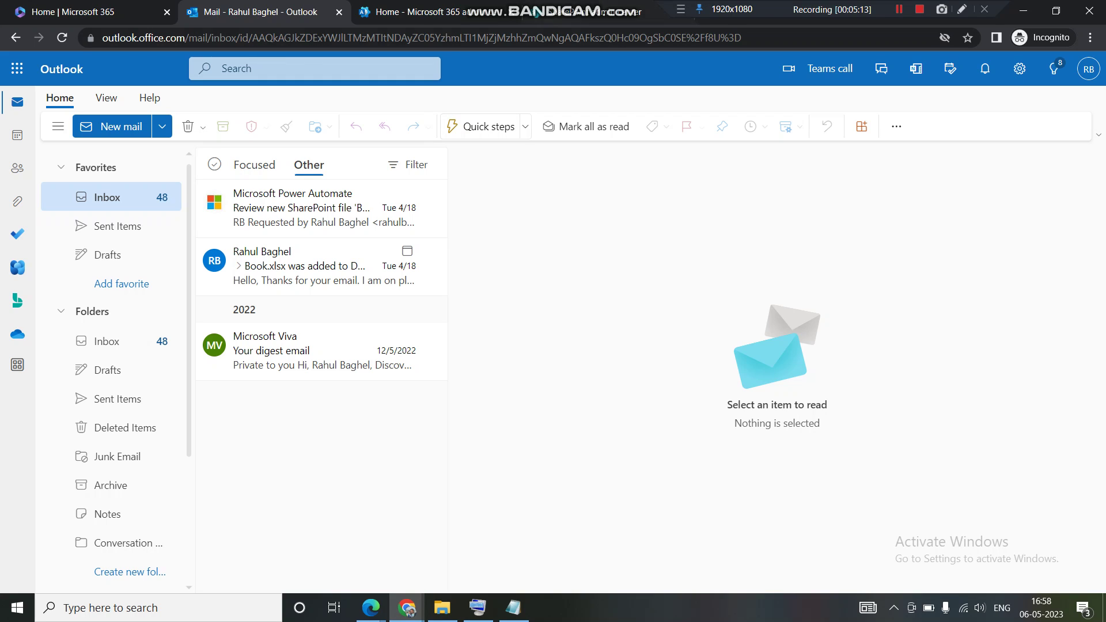
{"action": "key", "text": "alt+Tab"}
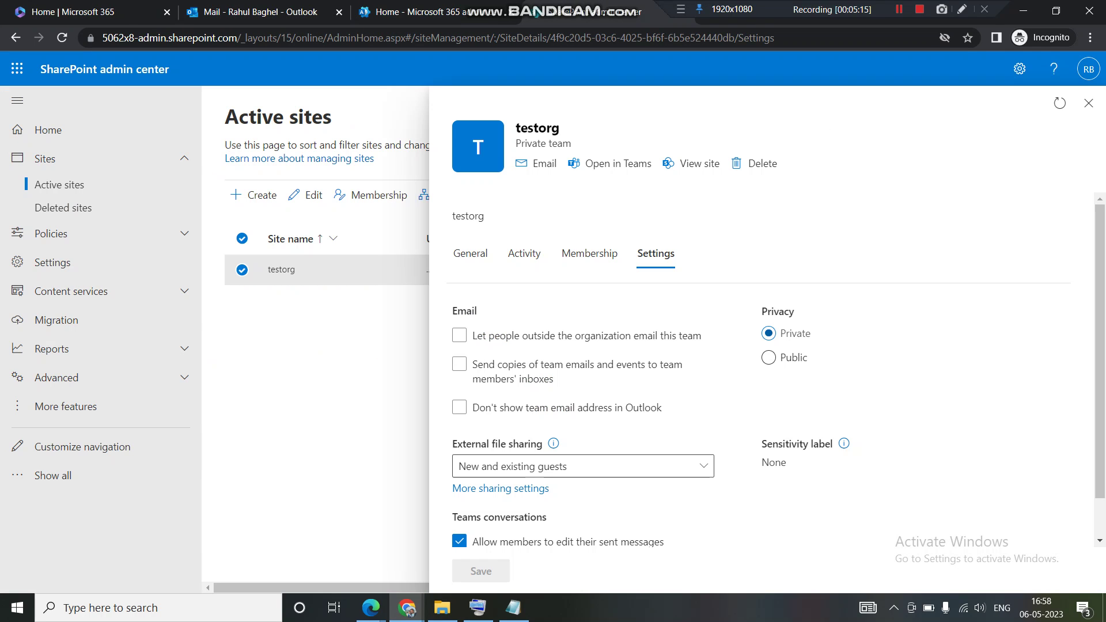
Change testorg's privacy to Public and save the setting.
{"action": "left_click", "coordinate": [769, 357]}
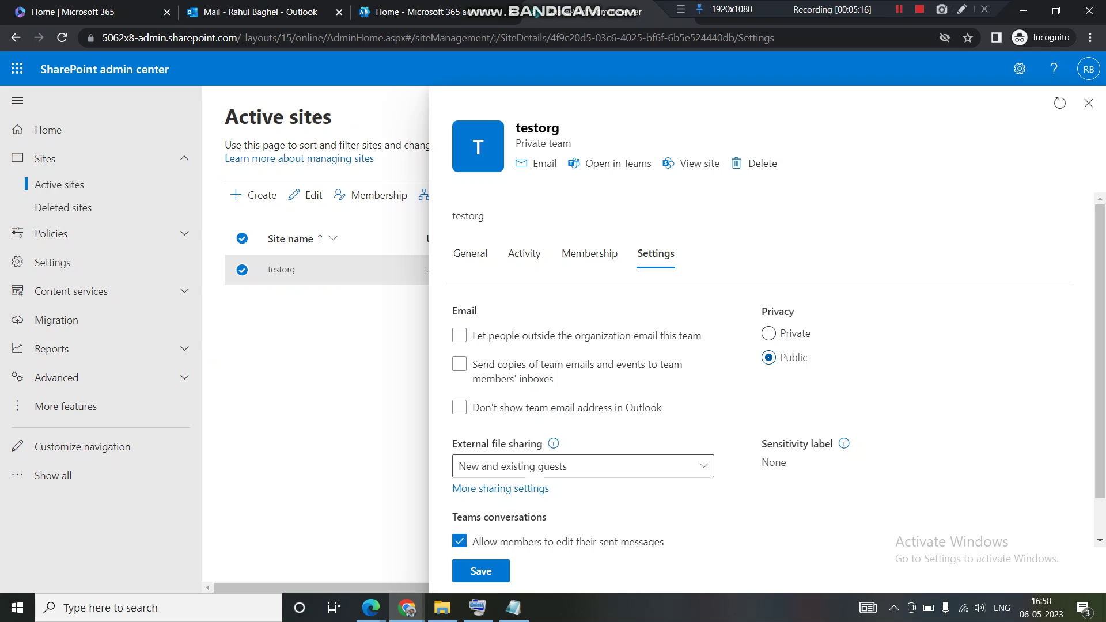
{"action": "scroll", "coordinate": [760, 368], "scroll_direction": "down", "scroll_amount": 2}
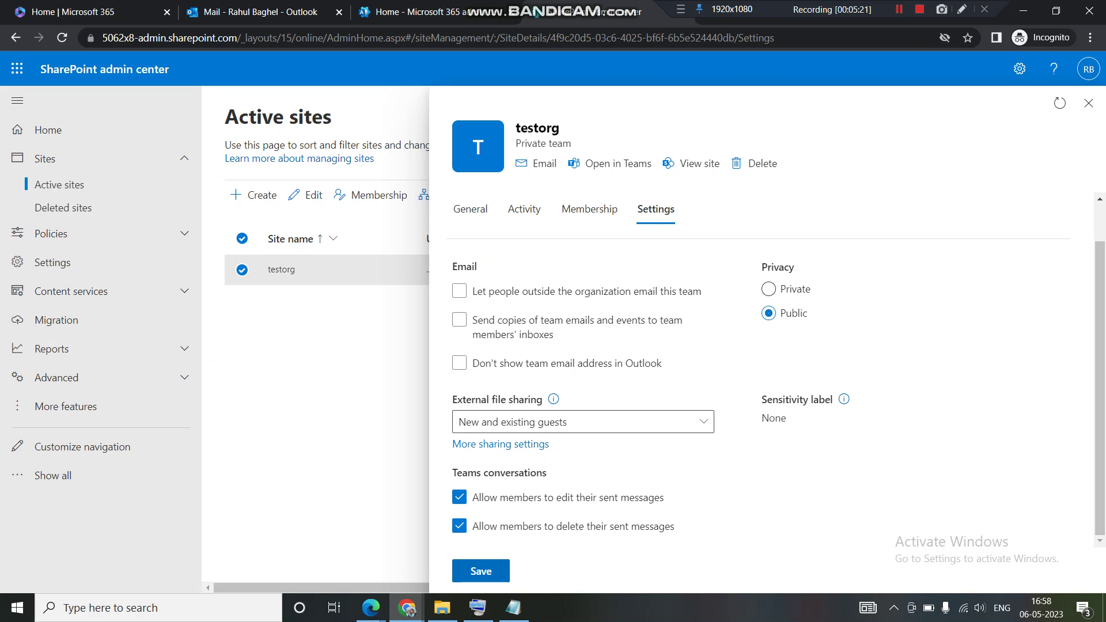
{"action": "left_click", "coordinate": [481, 571]}
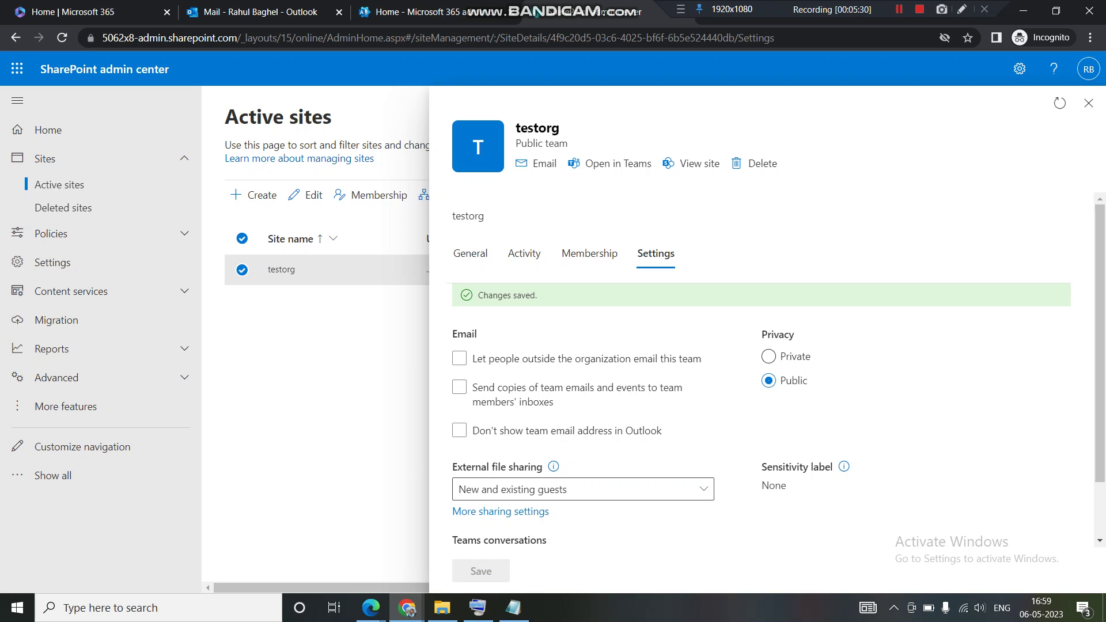
Close the test user's Discover groups dialog and reload the Outlook group page.
{"action": "mouse_move", "coordinate": [370, 608]}
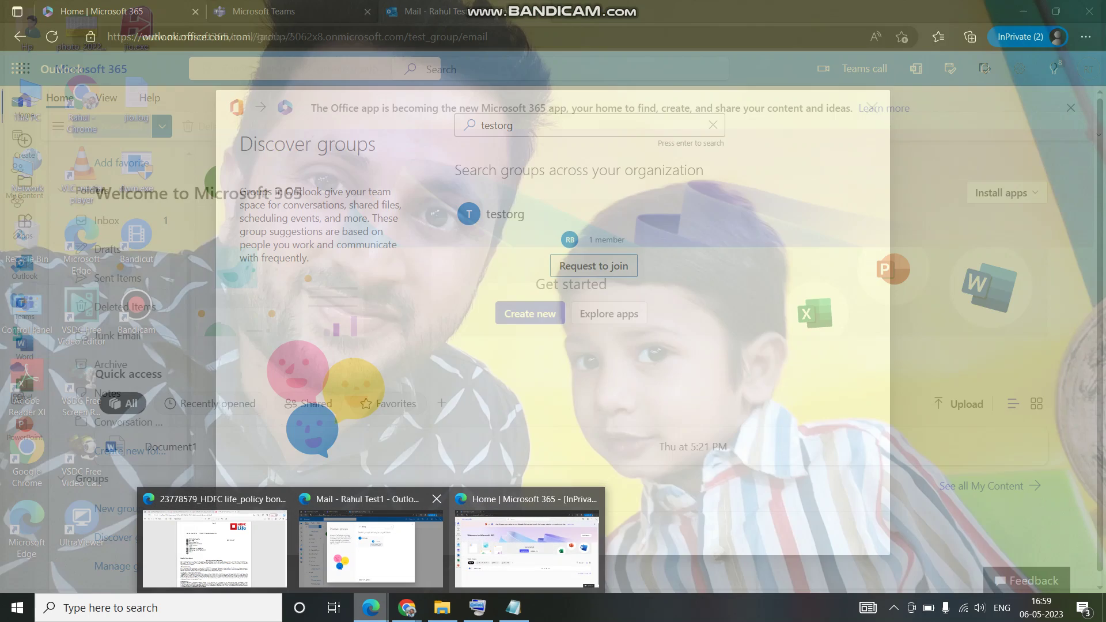
{"action": "left_click", "coordinate": [370, 547]}
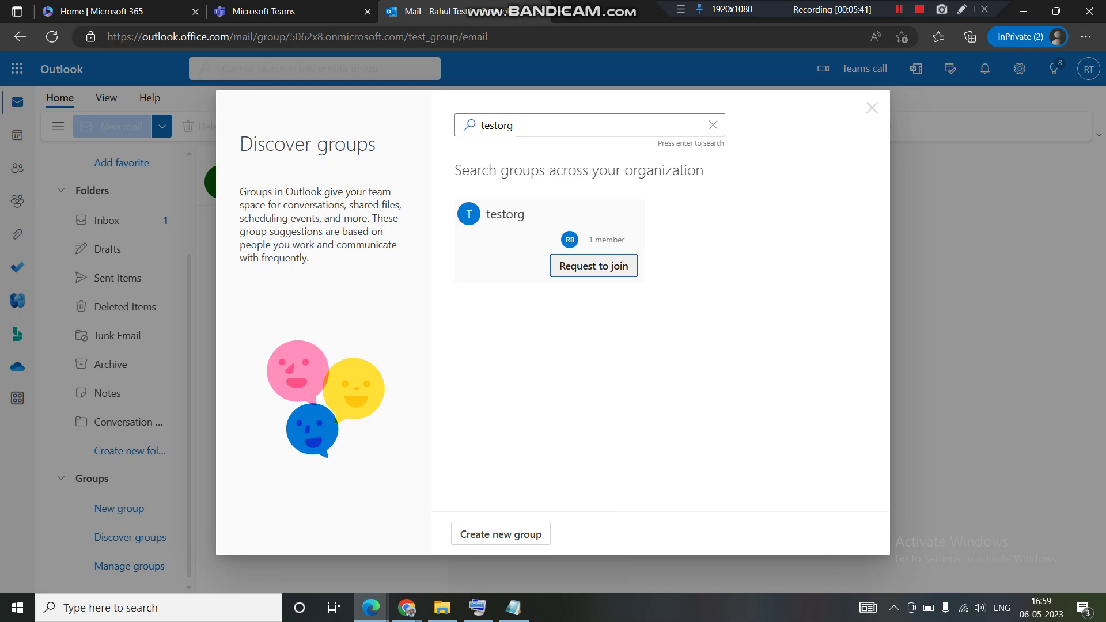
{"action": "left_click", "coordinate": [871, 108]}
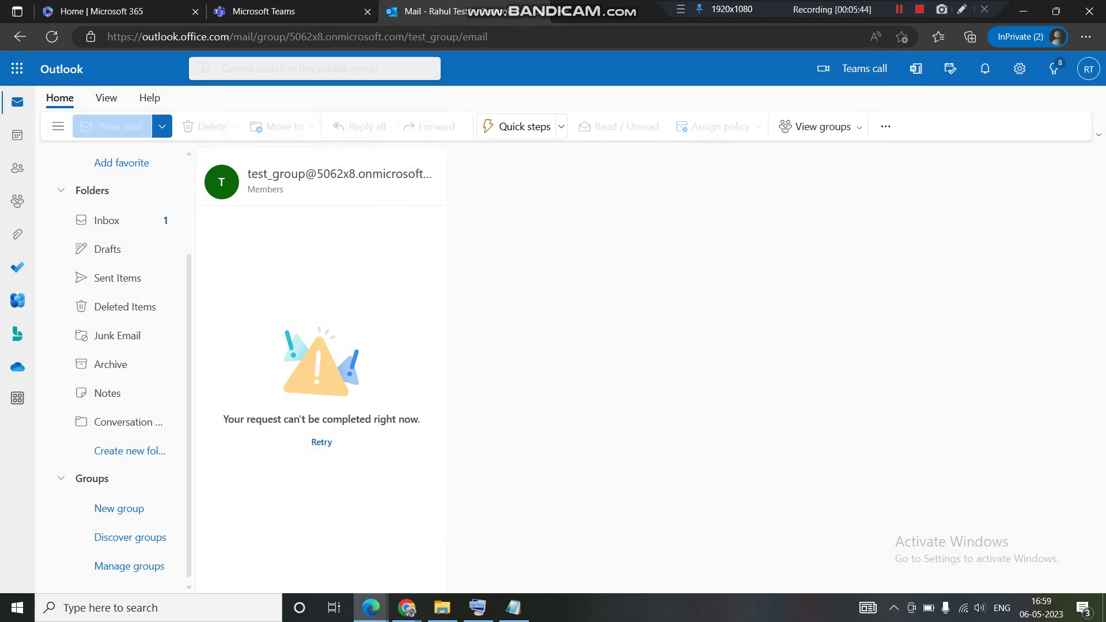
{"action": "left_click", "coordinate": [52, 36]}
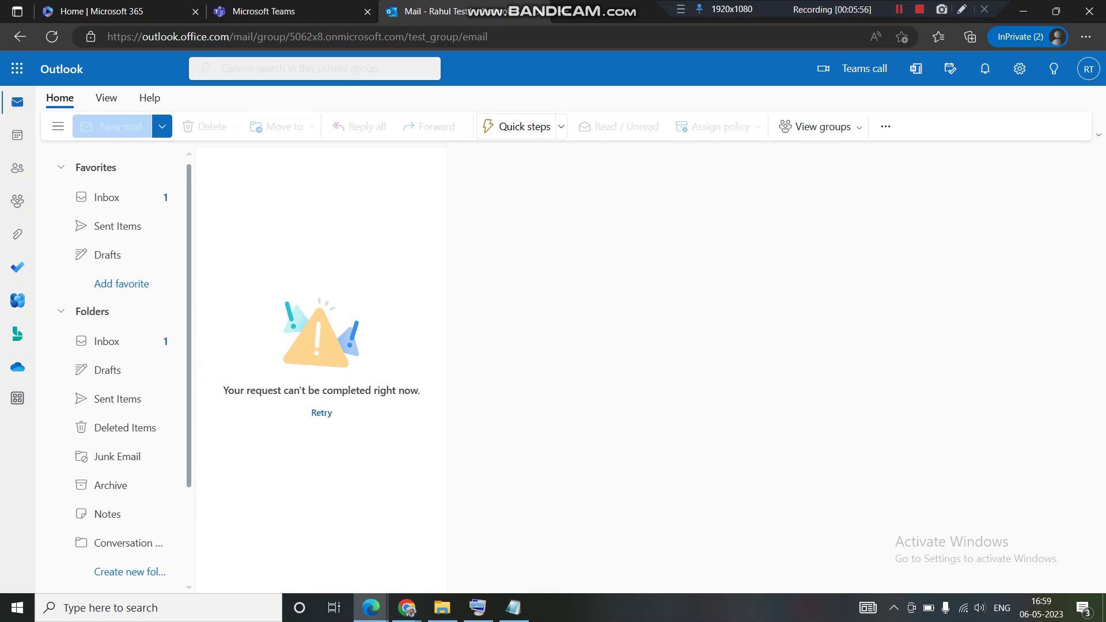
{"action": "scroll", "coordinate": [115, 369], "scroll_direction": "down", "scroll_amount": 3}
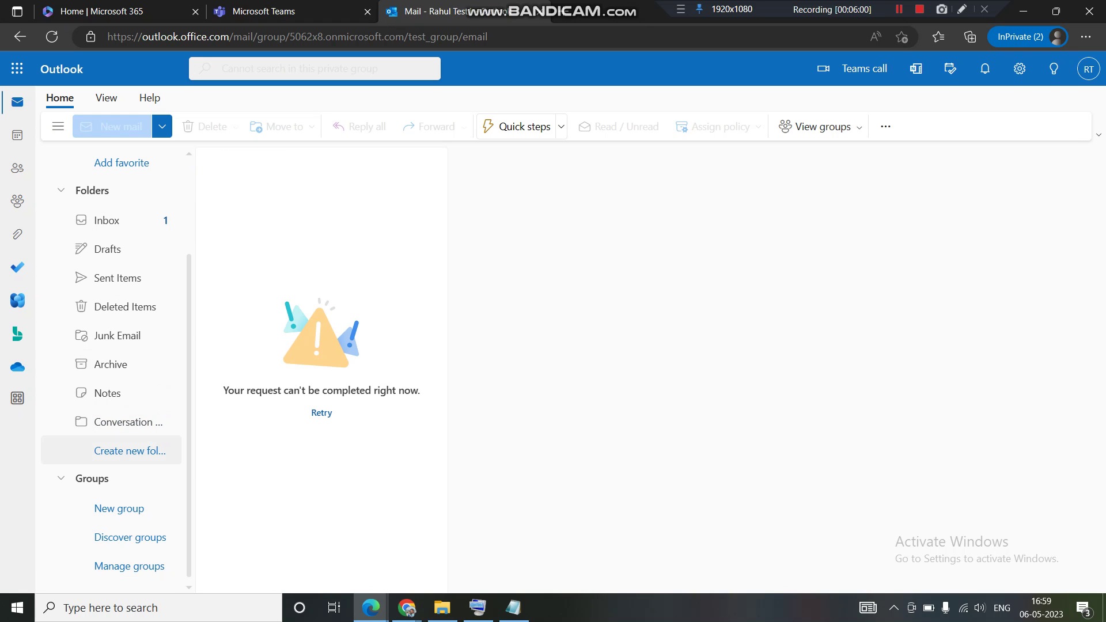
Search Discover groups for 'testorg', which now offers a direct Join option.
{"action": "left_click", "coordinate": [130, 537]}
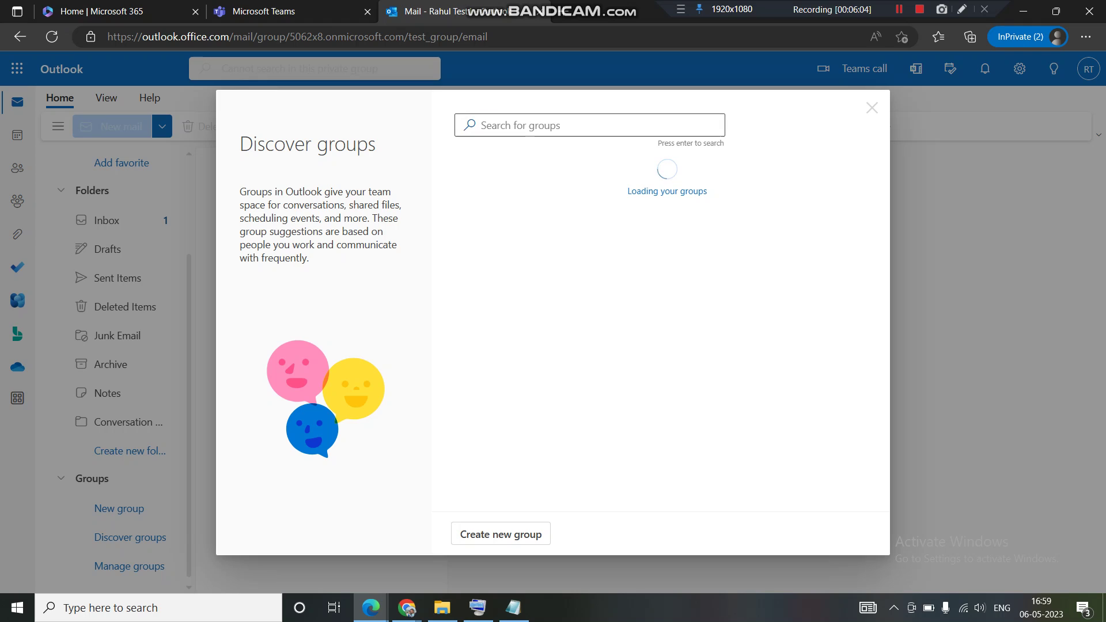
{"action": "type", "text": "te"}
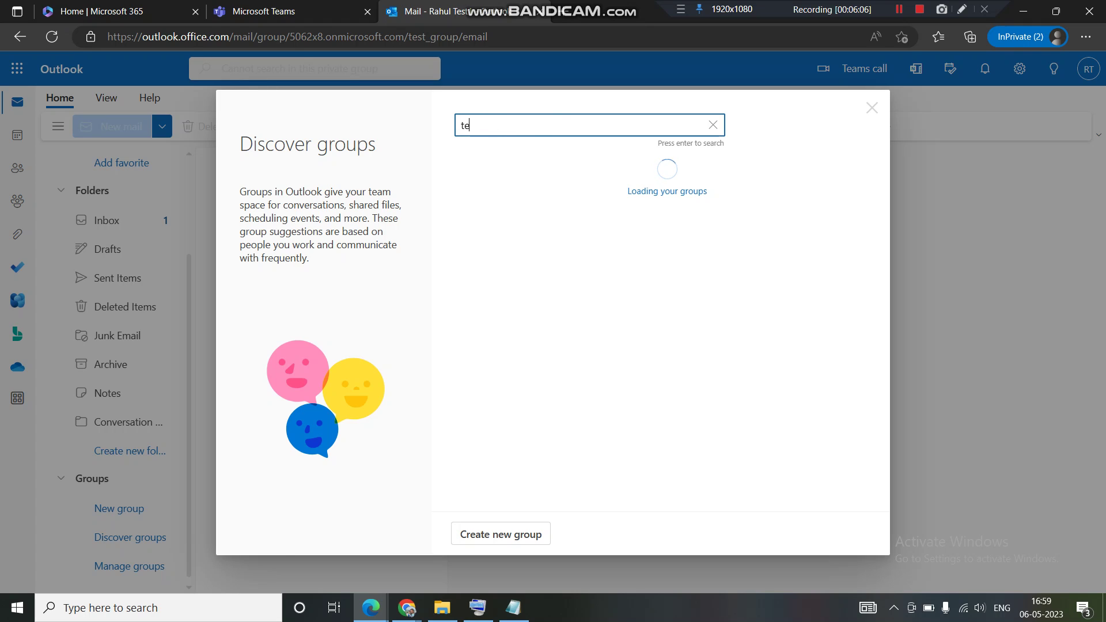
{"action": "type", "text": "t"}
{"action": "key", "text": "BackSpace"}
{"action": "type", "text": "st"}
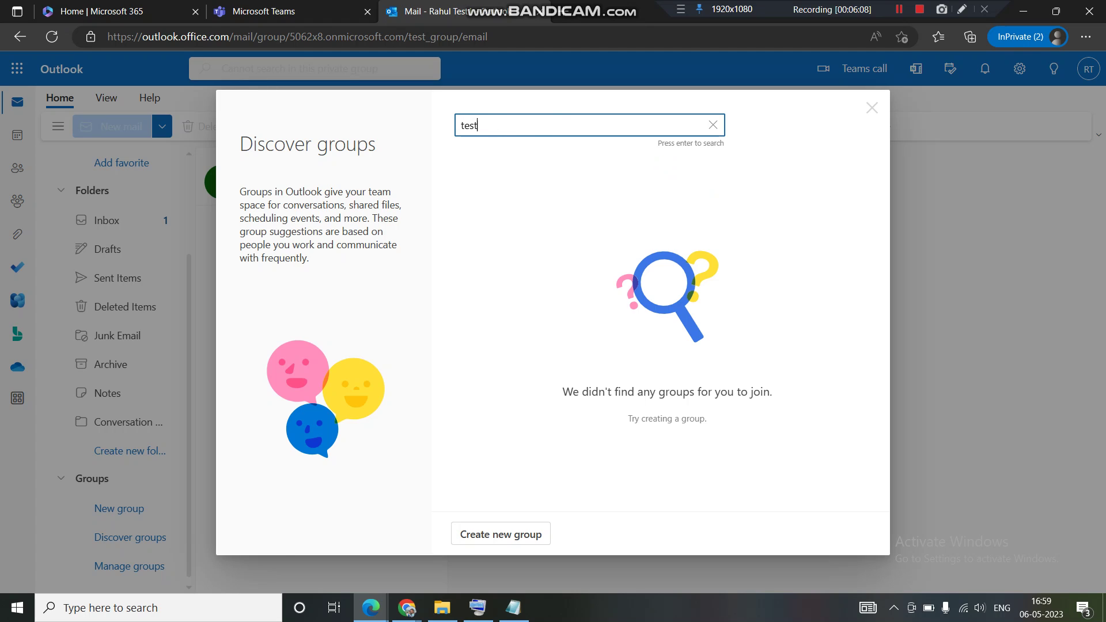
{"action": "type", "text": "org"}
{"action": "key", "text": "Return"}
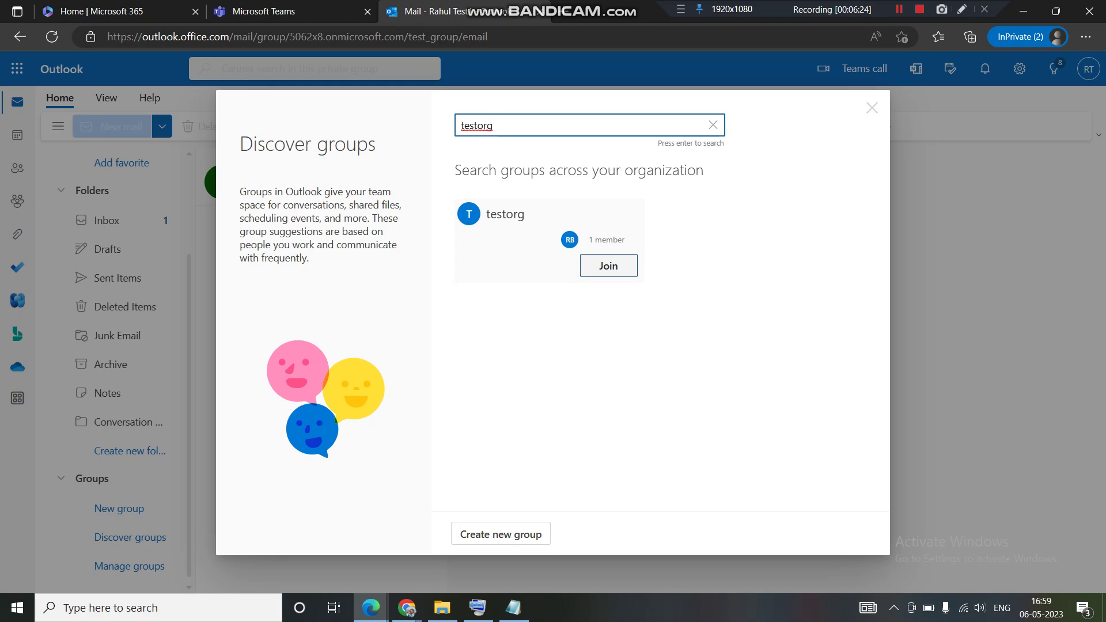
Join the public testorg group from its search result, then dismiss the Discover groups dialog.
{"action": "left_click", "coordinate": [608, 265]}
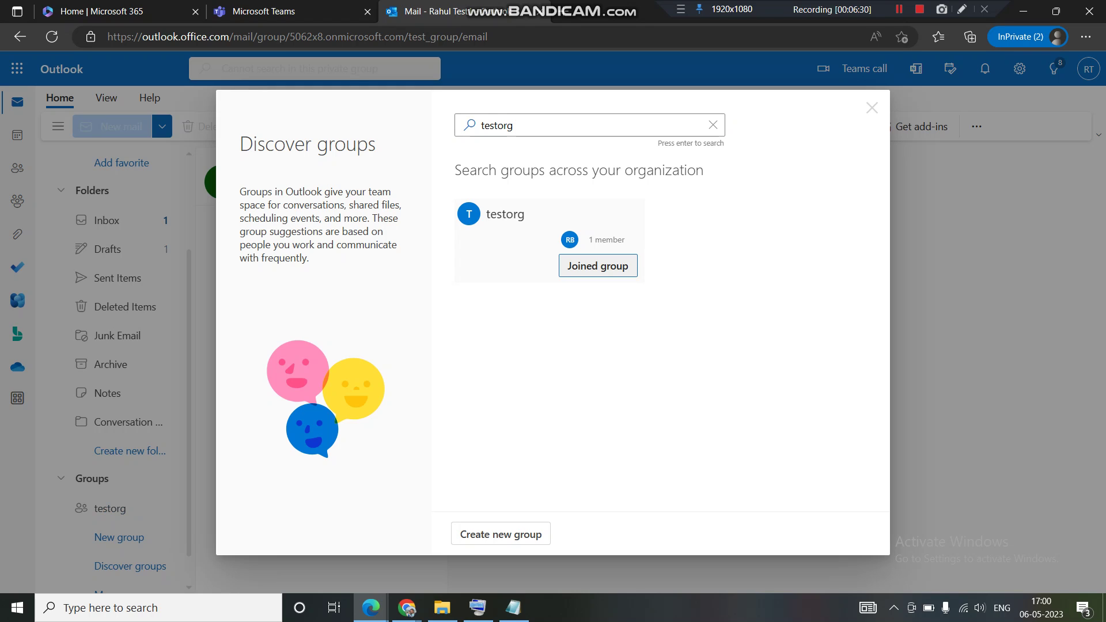
{"action": "mouse_move", "coordinate": [505, 214]}
{"action": "mouse_move", "coordinate": [505, 214]}
{"action": "key", "text": "Escape"}
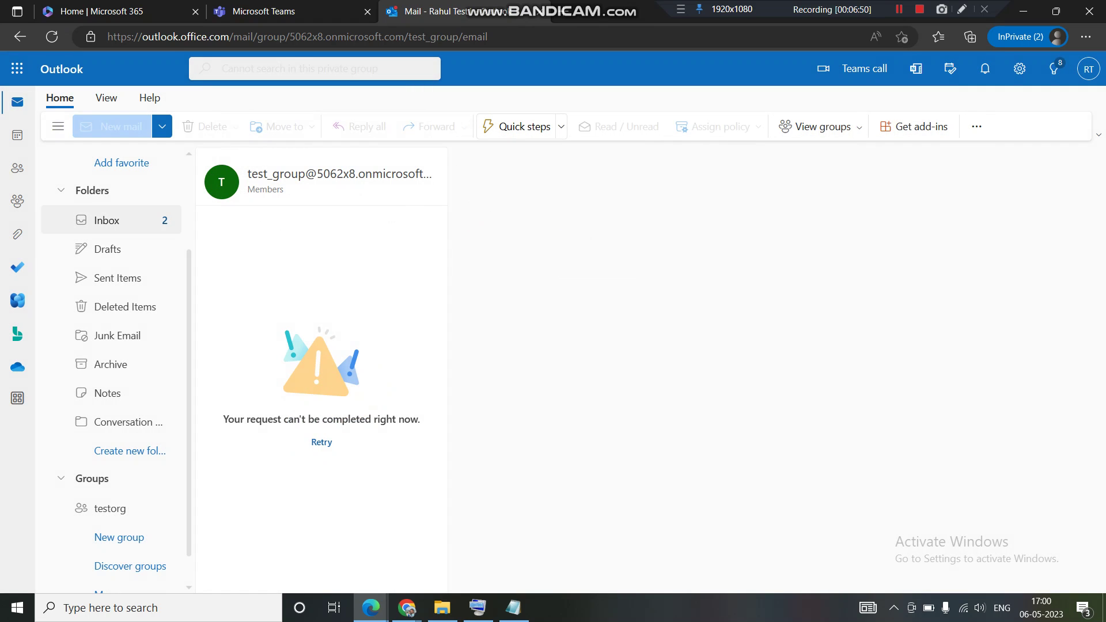
Read the 'You've joined the testorg group' welcome email confirming a public group with 2 members.
{"action": "left_click", "coordinate": [107, 220]}
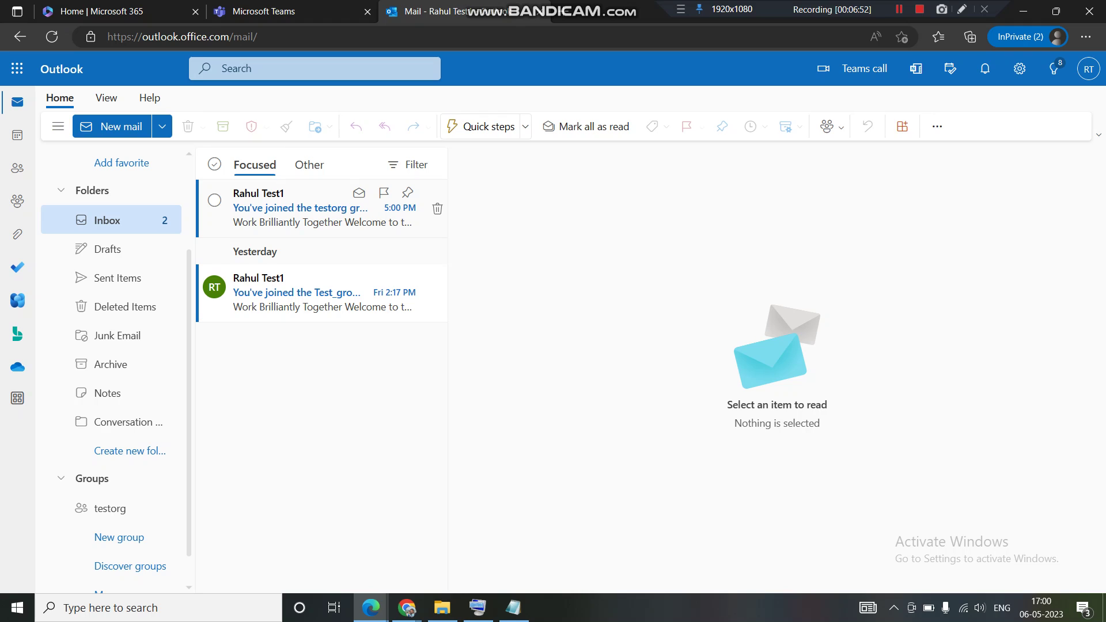
{"action": "left_click", "coordinate": [311, 213]}
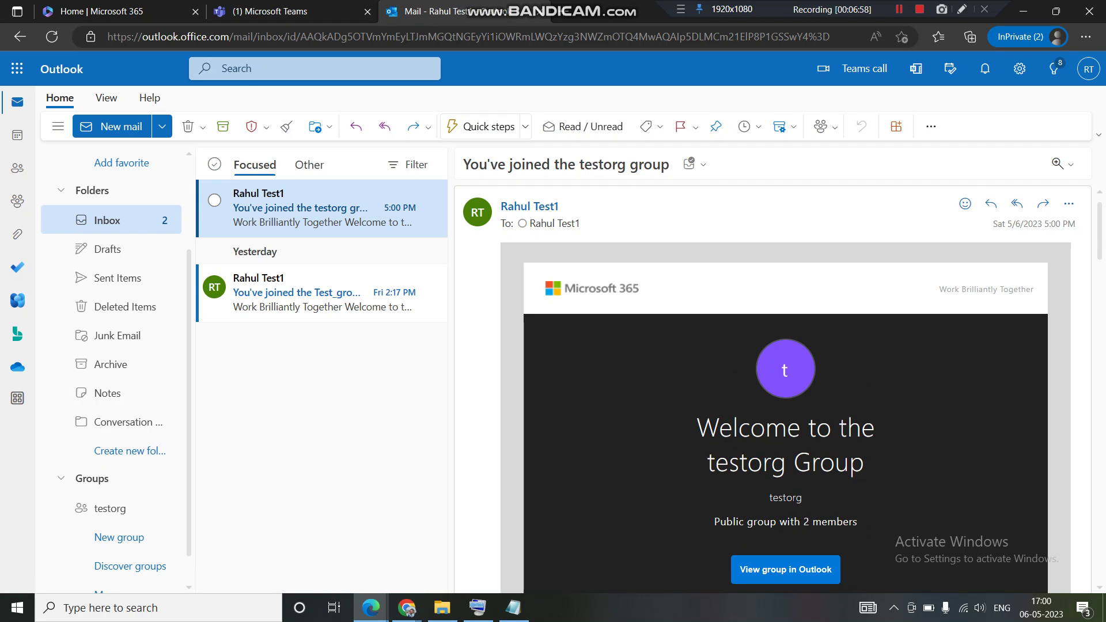
{"action": "left_click_drag", "start_coordinate": [865, 461], "coordinate": [729, 461]}
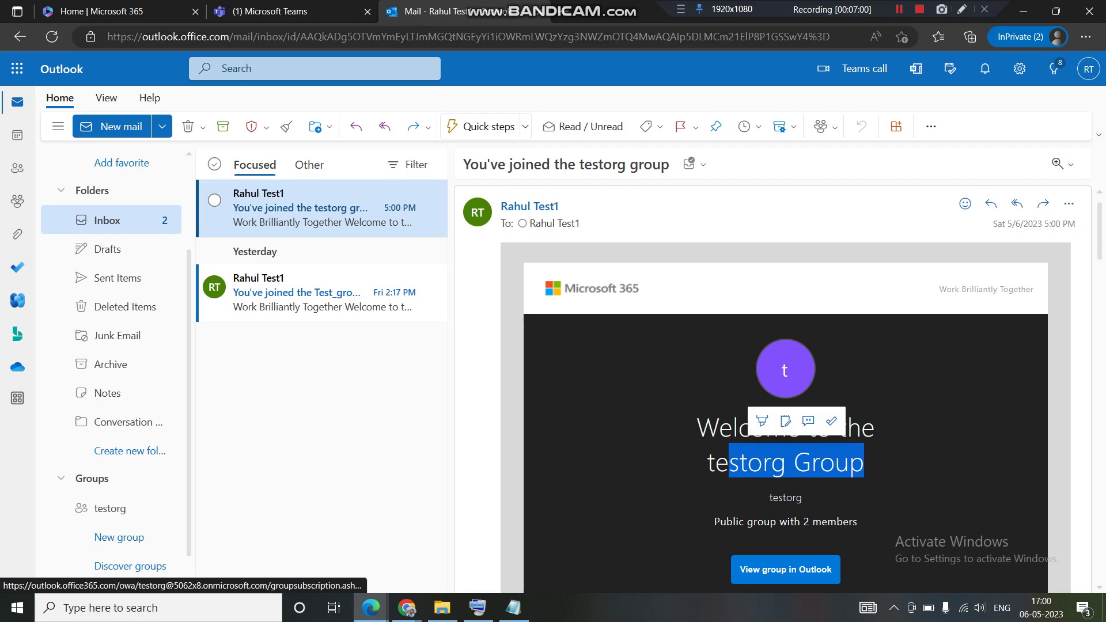
{"action": "left_click", "coordinate": [729, 461]}
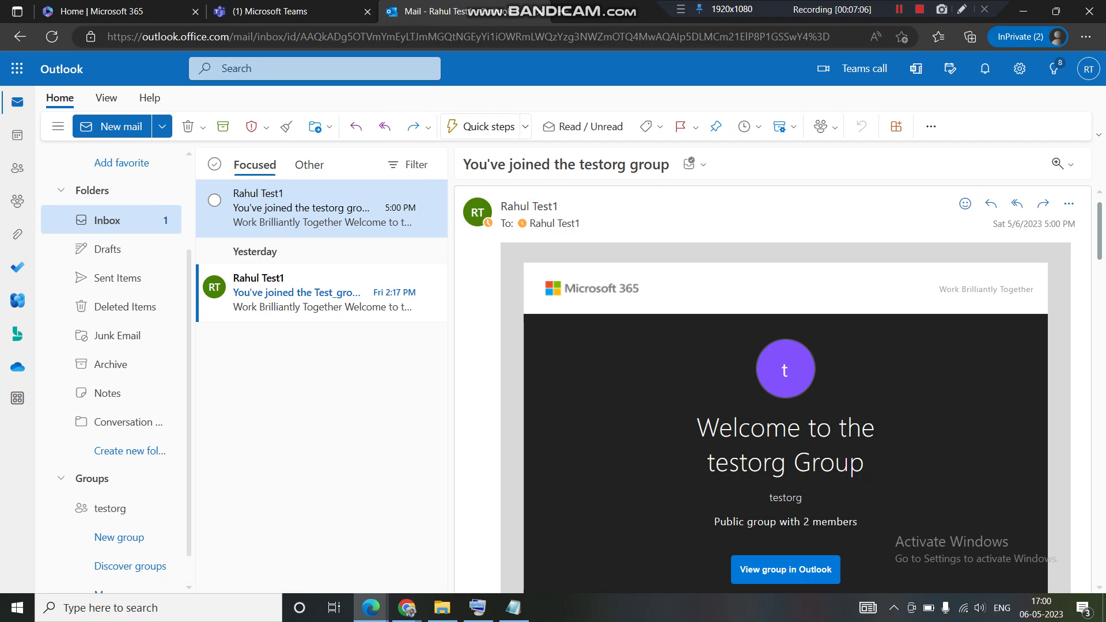
{"action": "scroll", "coordinate": [772, 386], "scroll_direction": "down", "scroll_amount": 5}
{"action": "scroll", "coordinate": [786, 369], "scroll_direction": "up", "scroll_amount": 5}
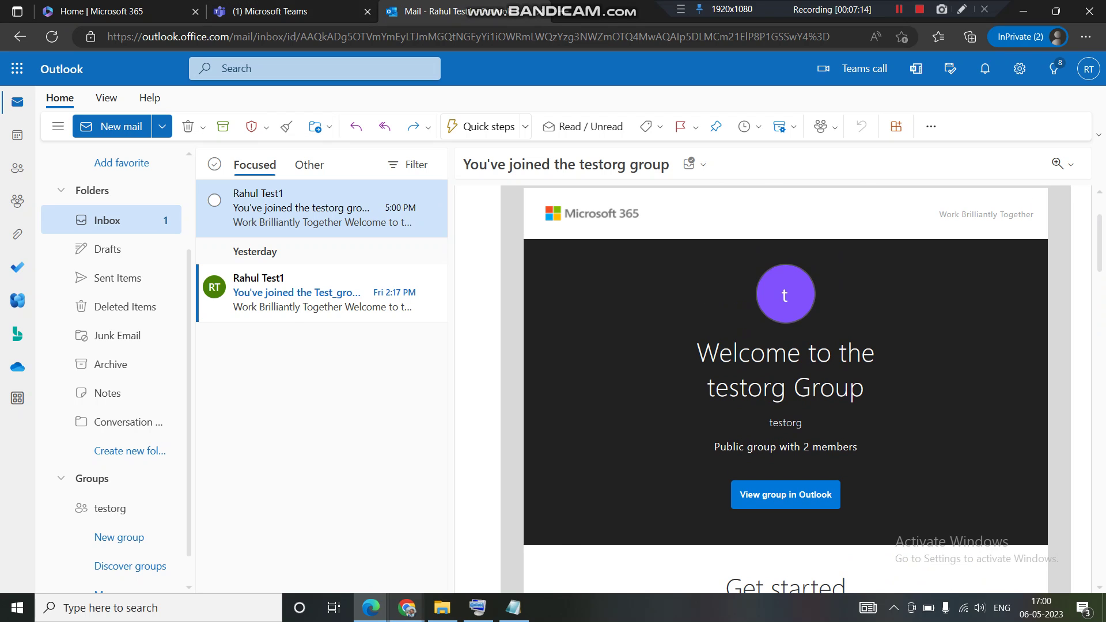
{"action": "mouse_move", "coordinate": [407, 607]}
{"action": "left_click", "coordinate": [487, 541]}
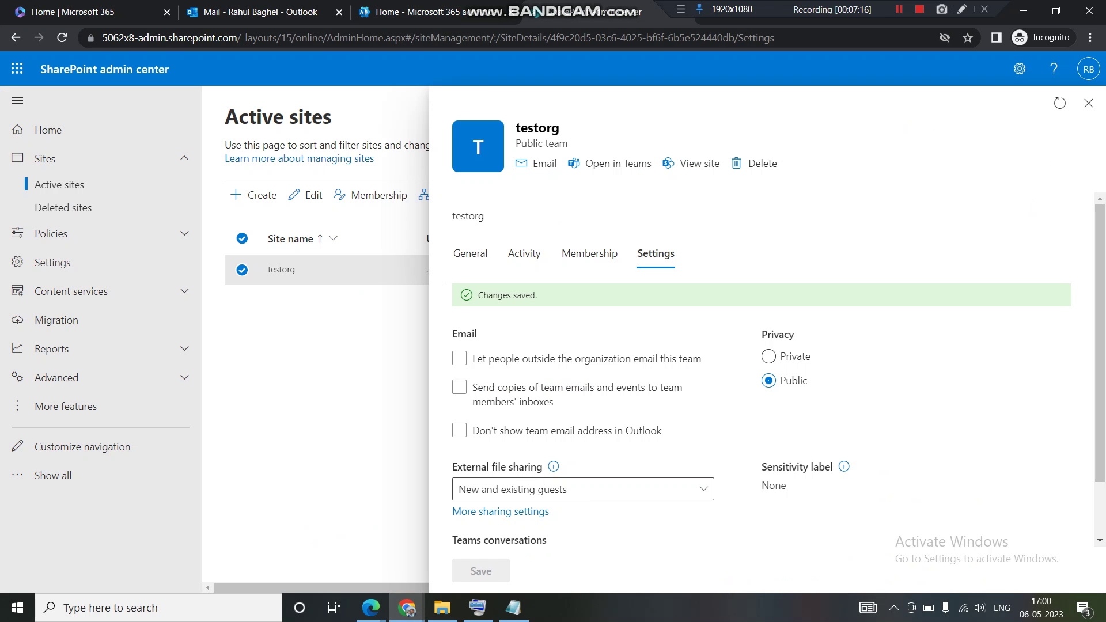